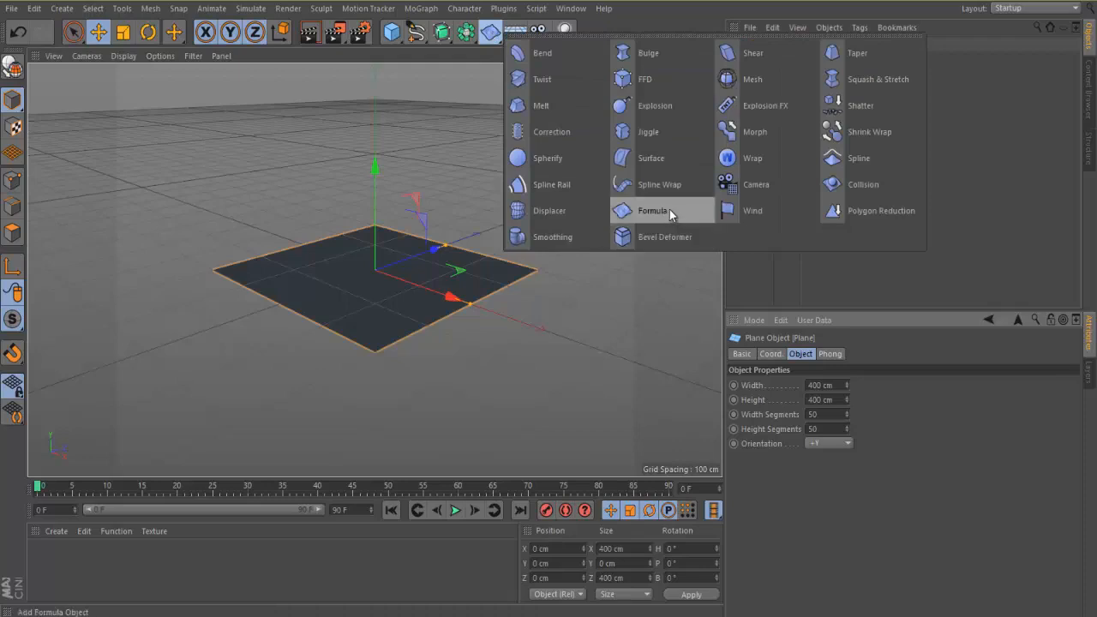
- Add a Formula deformer as a child of the Plane and preview its animation
click(670, 209)
drag(761, 67, 761, 62)
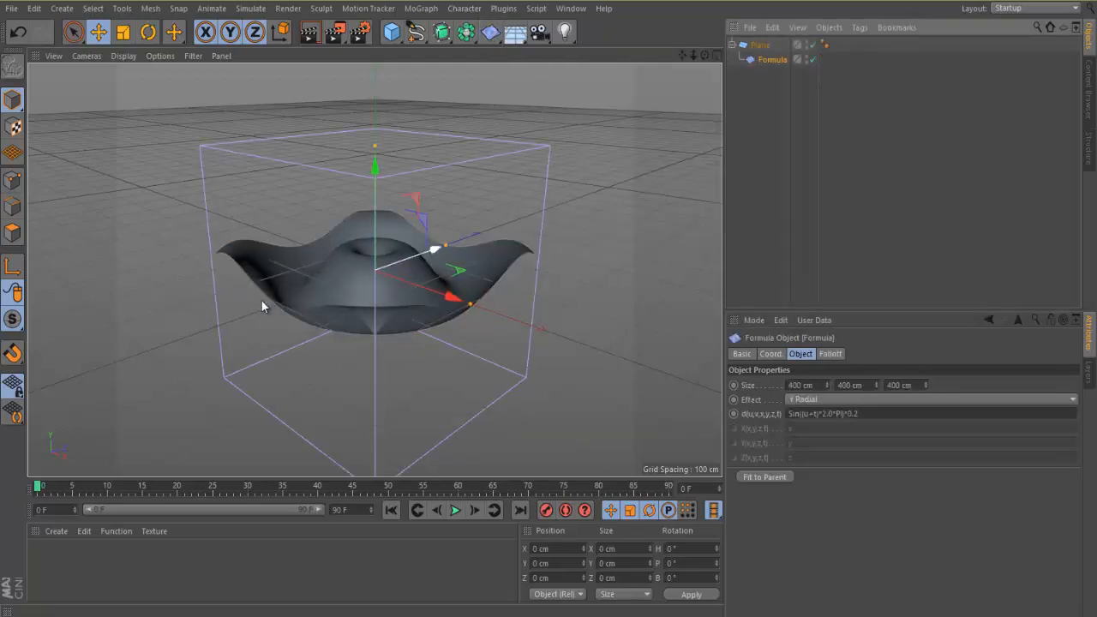
click(455, 510)
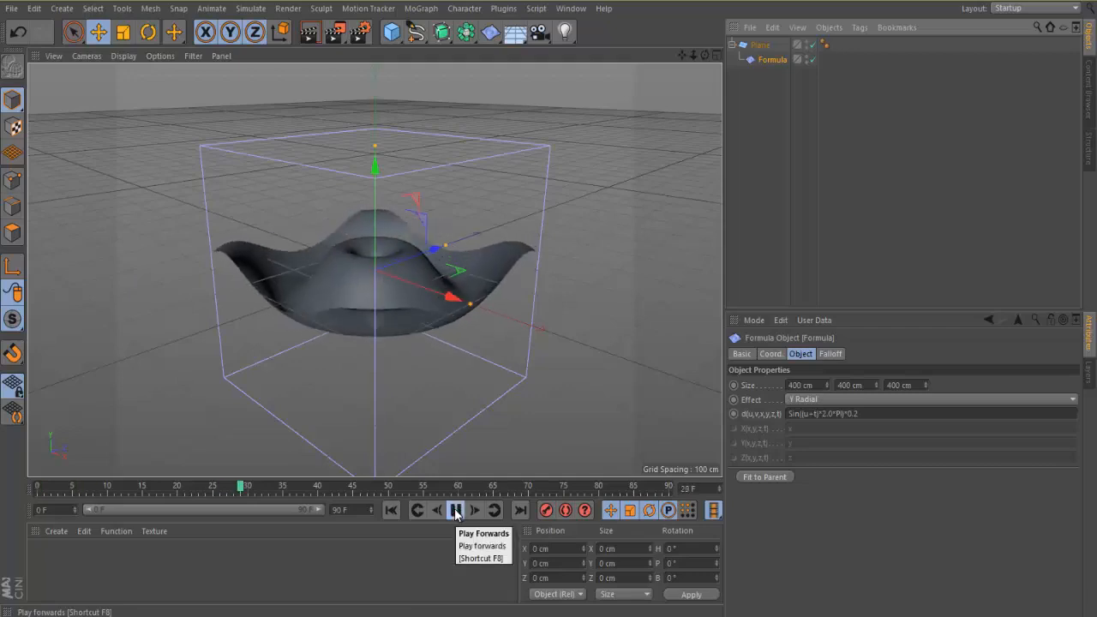
click(456, 510)
- Reduce the Formula deformer's size to about 393 cm in X and 321 cm in Y
click(826, 386)
drag(827, 385, 935, 467)
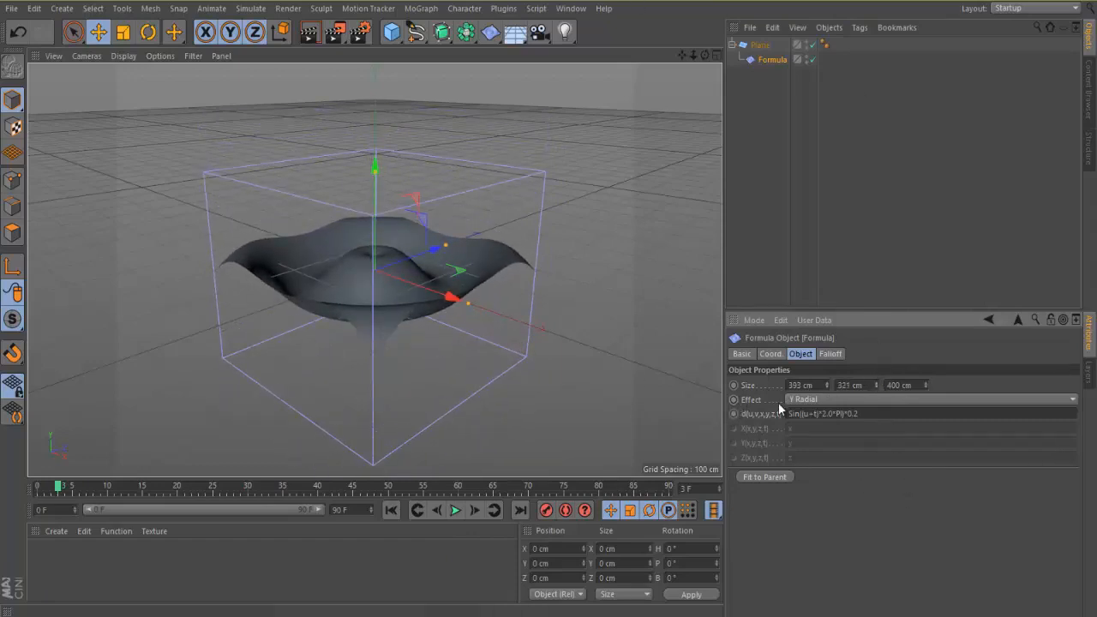
- Compare the Formula deformer's Spherical, Cylindrical, X Radial, Y Radial and Z Radial effects during playback, ending on Y Radial
click(803, 402)
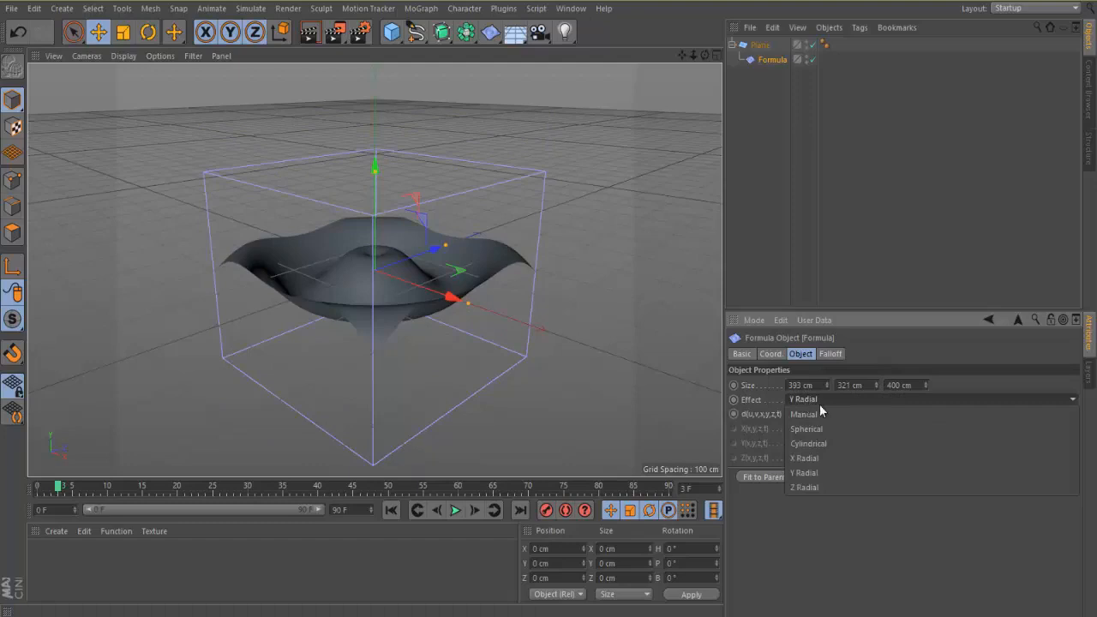
click(819, 426)
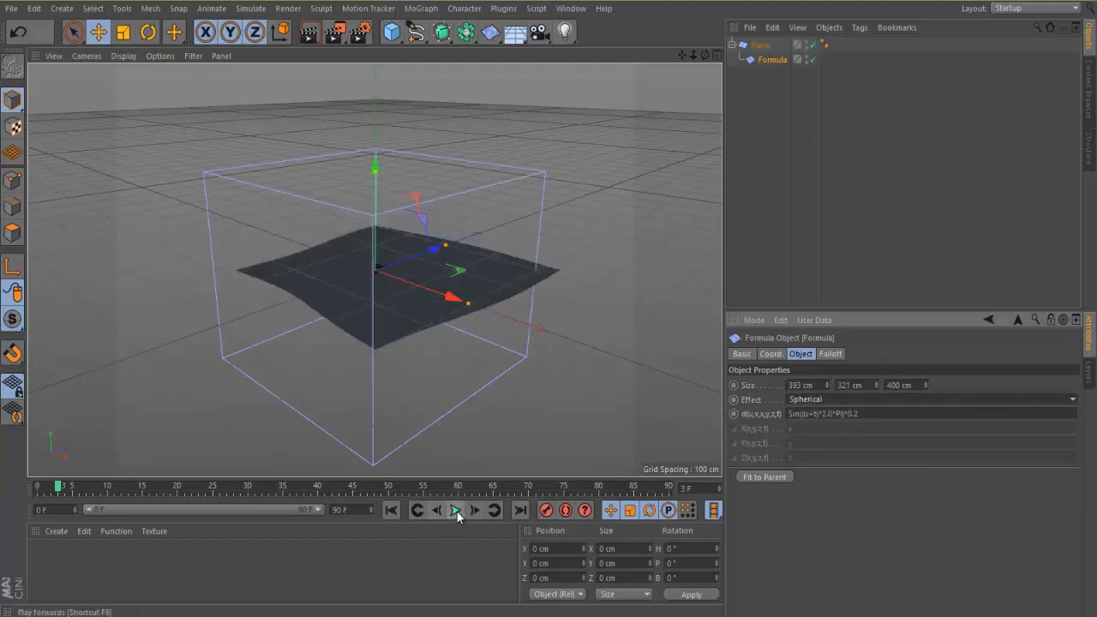
click(455, 510)
click(841, 401)
click(834, 443)
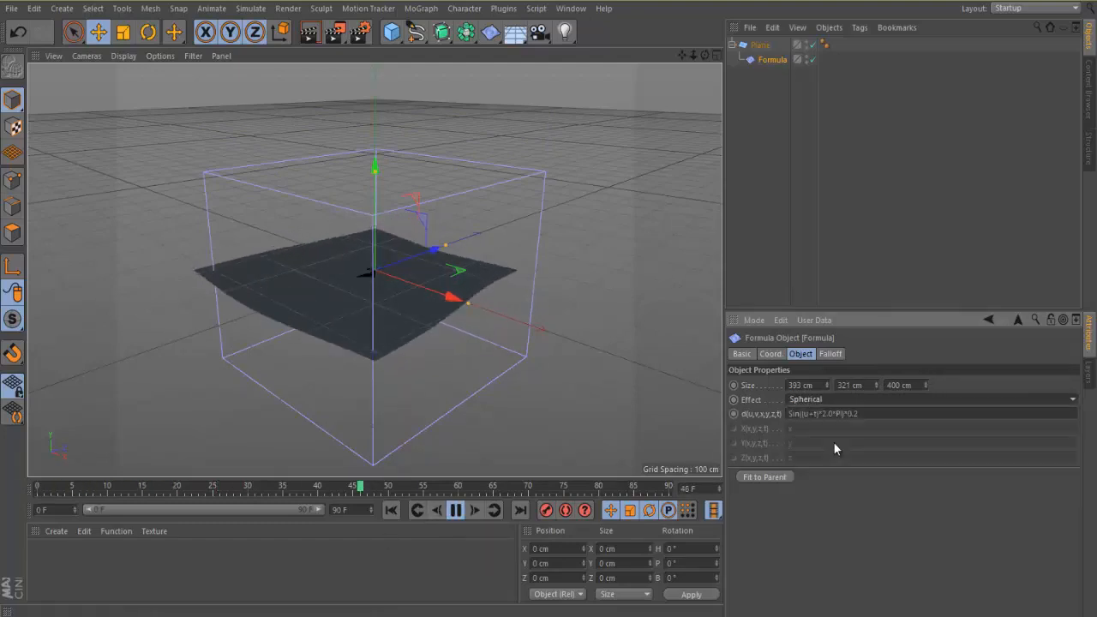
click(830, 401)
click(829, 458)
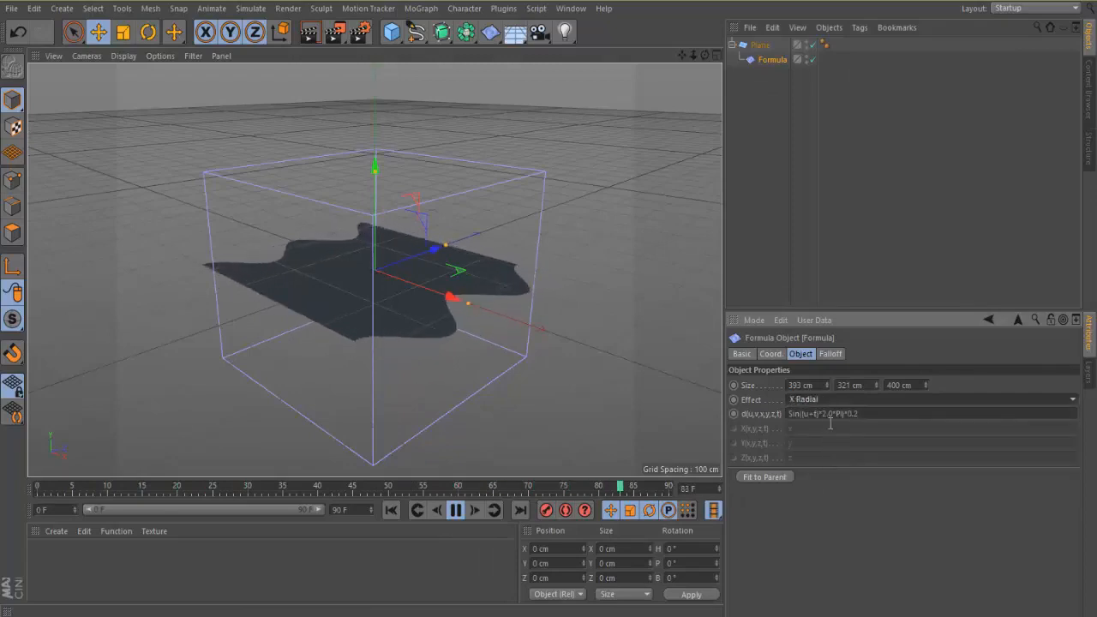
click(823, 400)
click(823, 472)
click(815, 402)
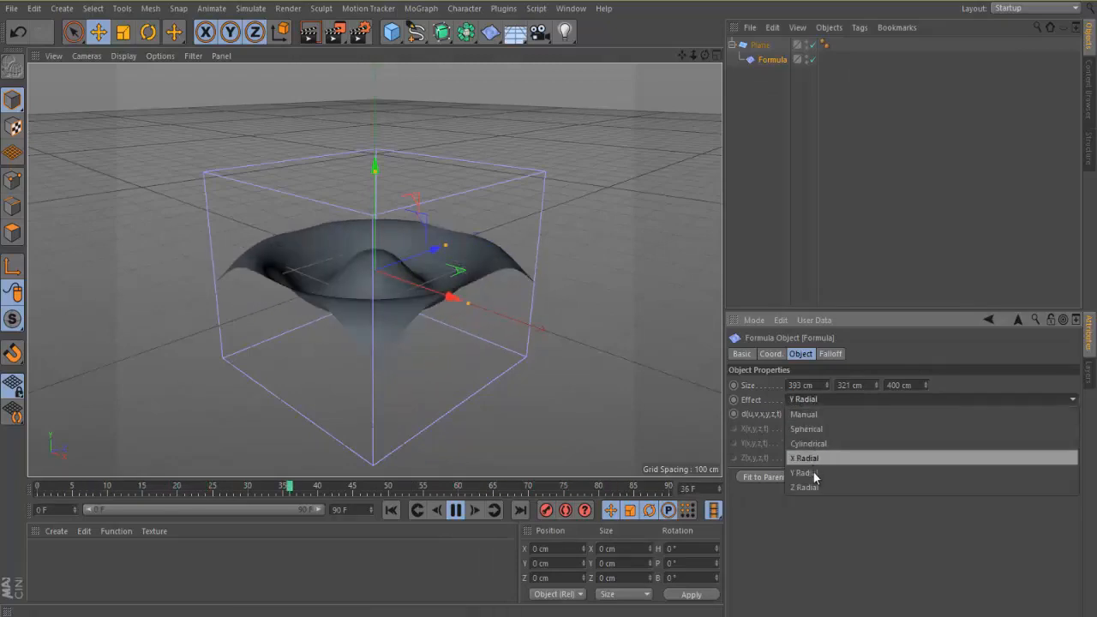
click(818, 488)
click(802, 398)
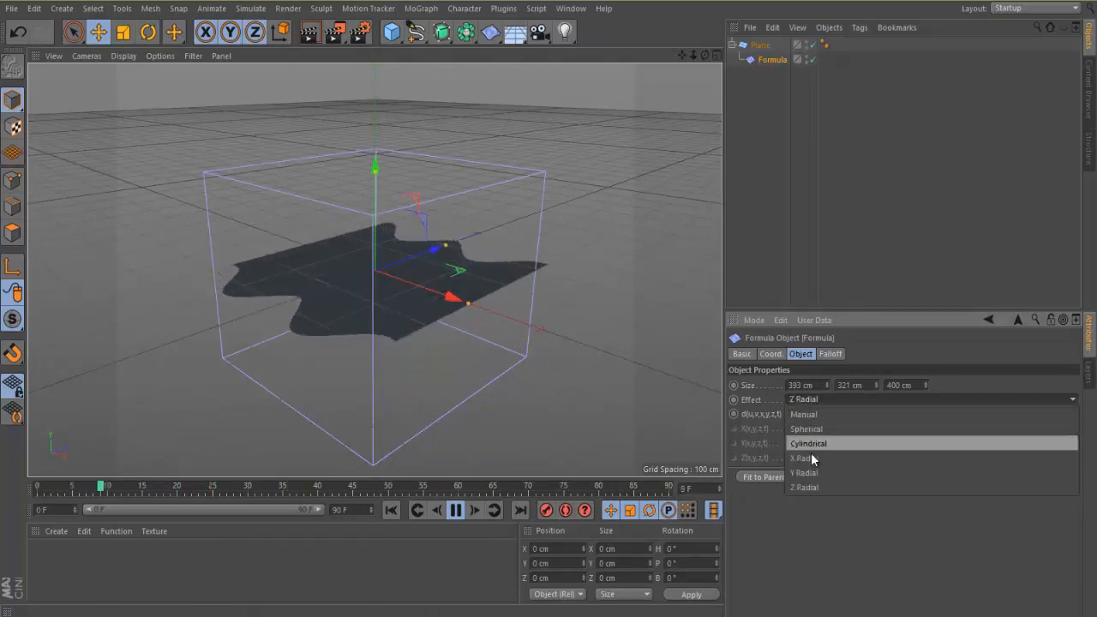
click(814, 471)
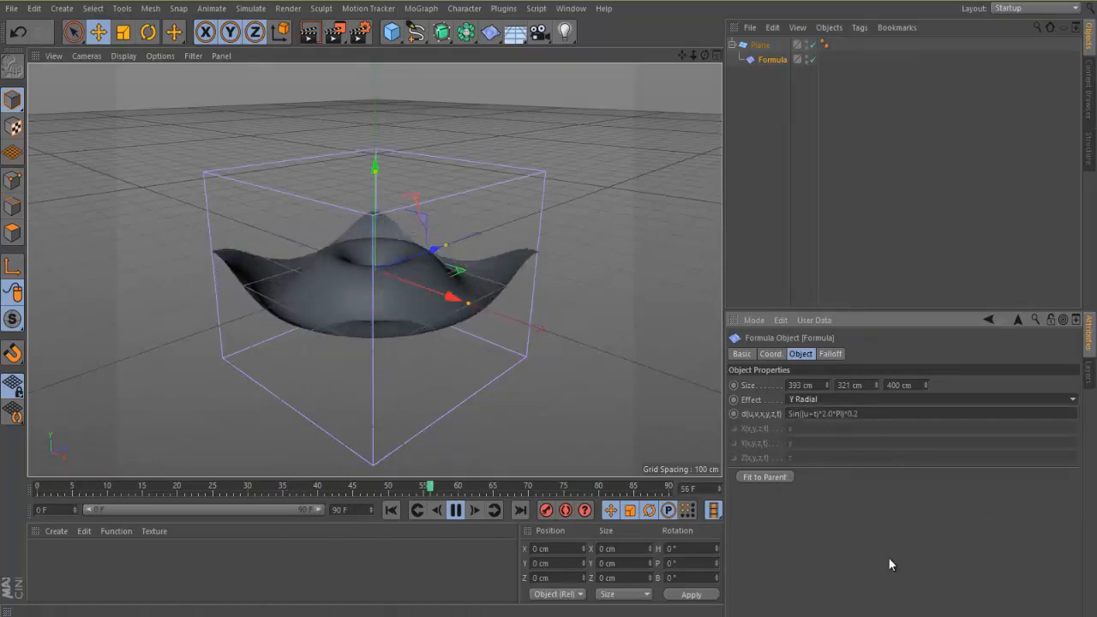
click(455, 510)
- Change the 2.0 multiplier inside the Formula deformer's sine expression to 20 and deselect the object
double_click(823, 413)
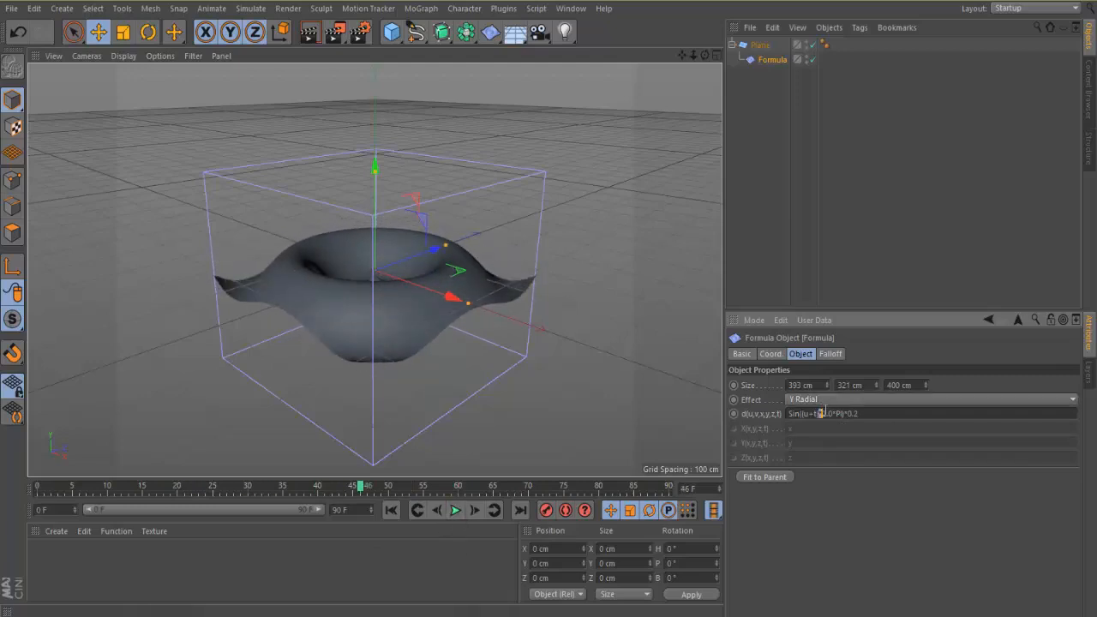
drag(819, 414, 833, 414)
click(829, 415)
text(20)
click(601, 341)
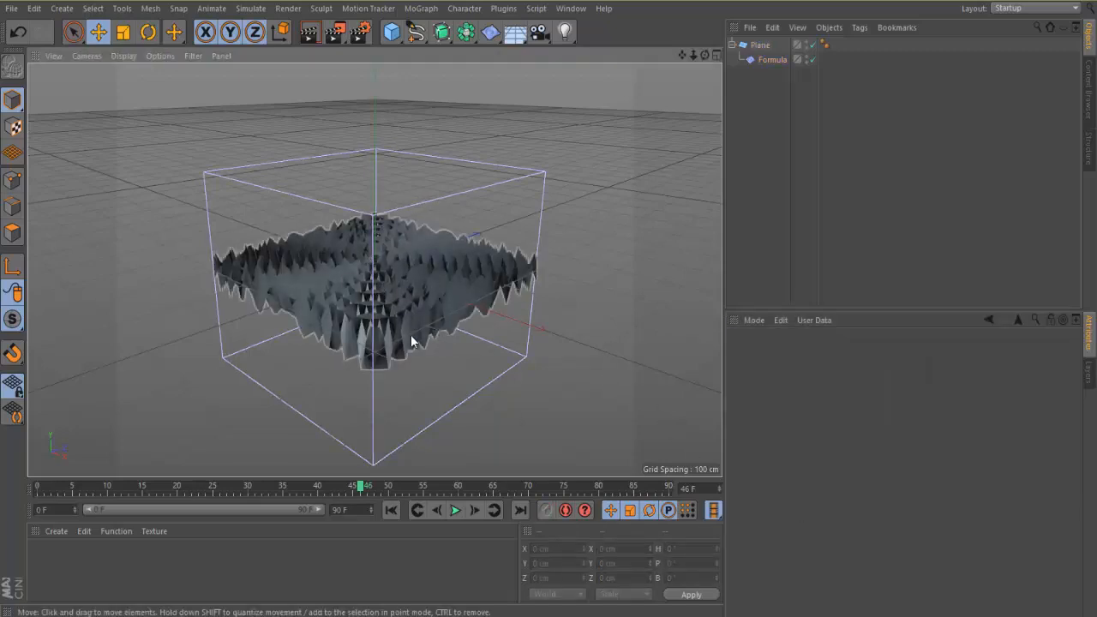
- Play the animation of the rippled plane, stop it, and reselect the Formula deformer
click(454, 509)
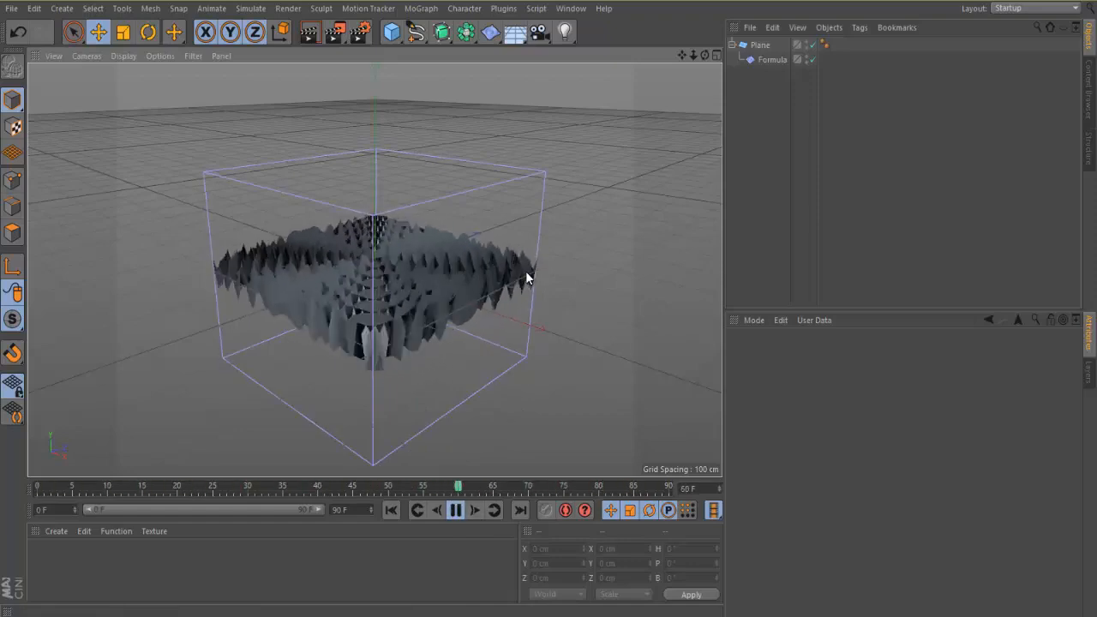
click(456, 510)
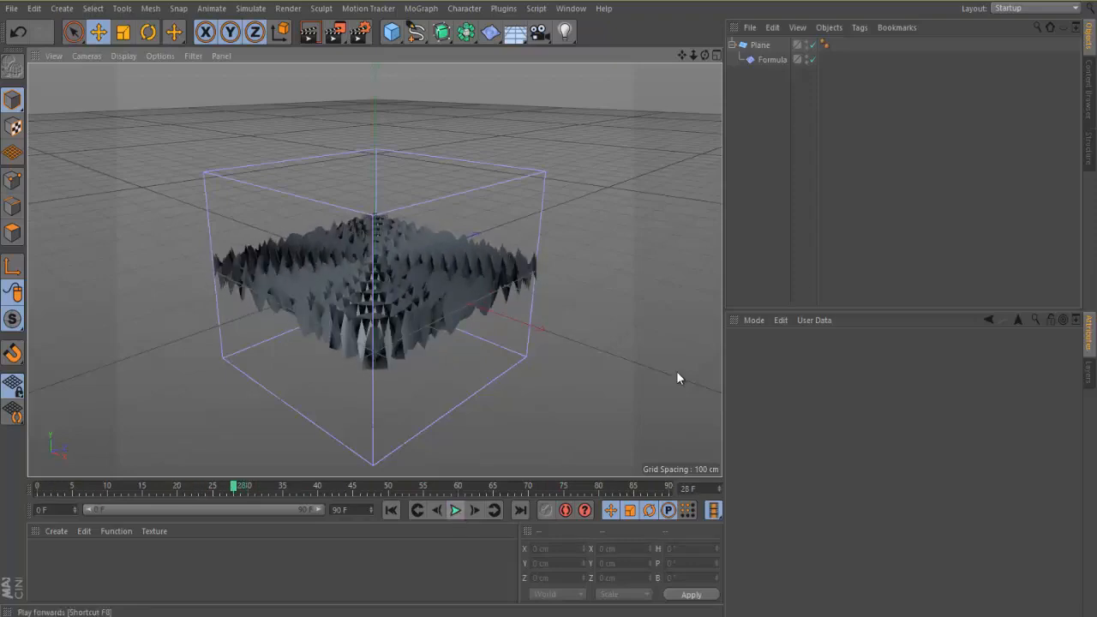
click(769, 60)
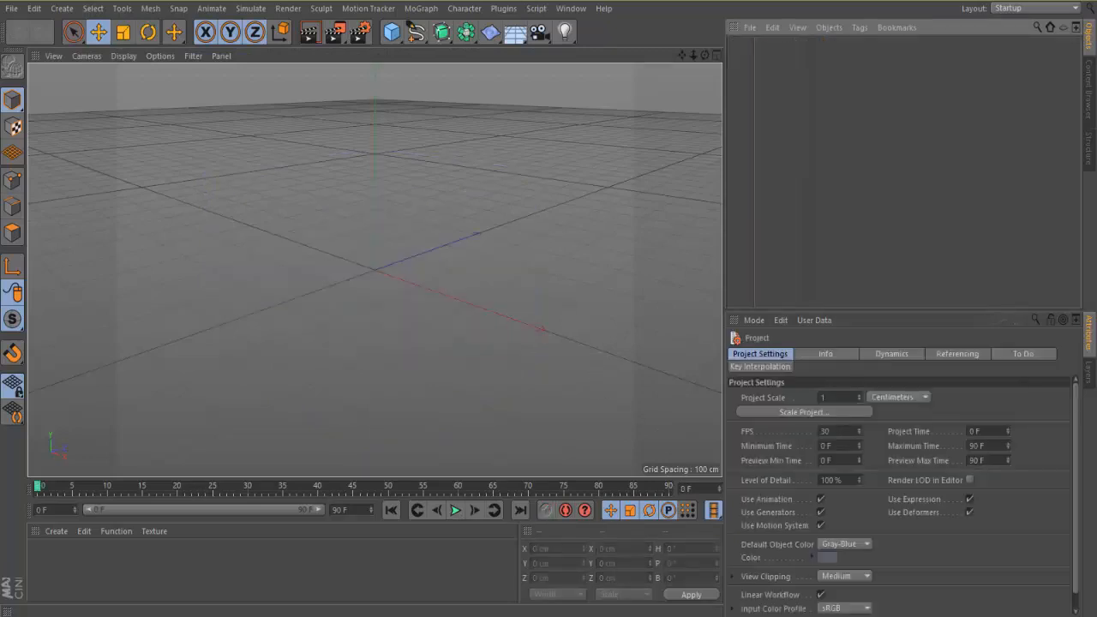
- Add a Plane to the empty scene and set its orientation to -Z
click(492, 32)
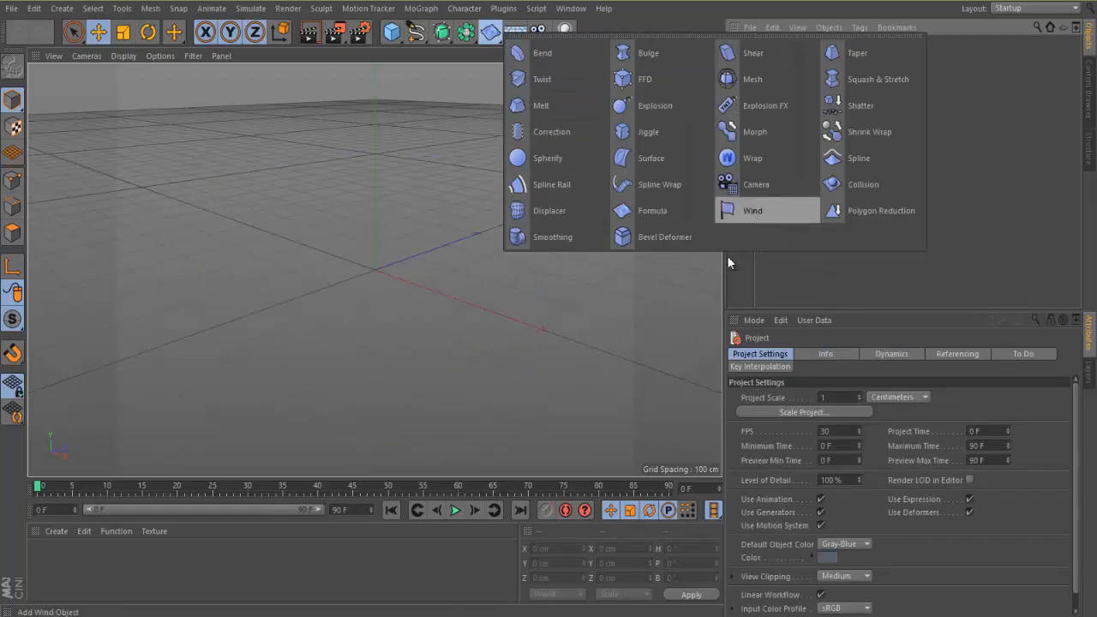
click(392, 32)
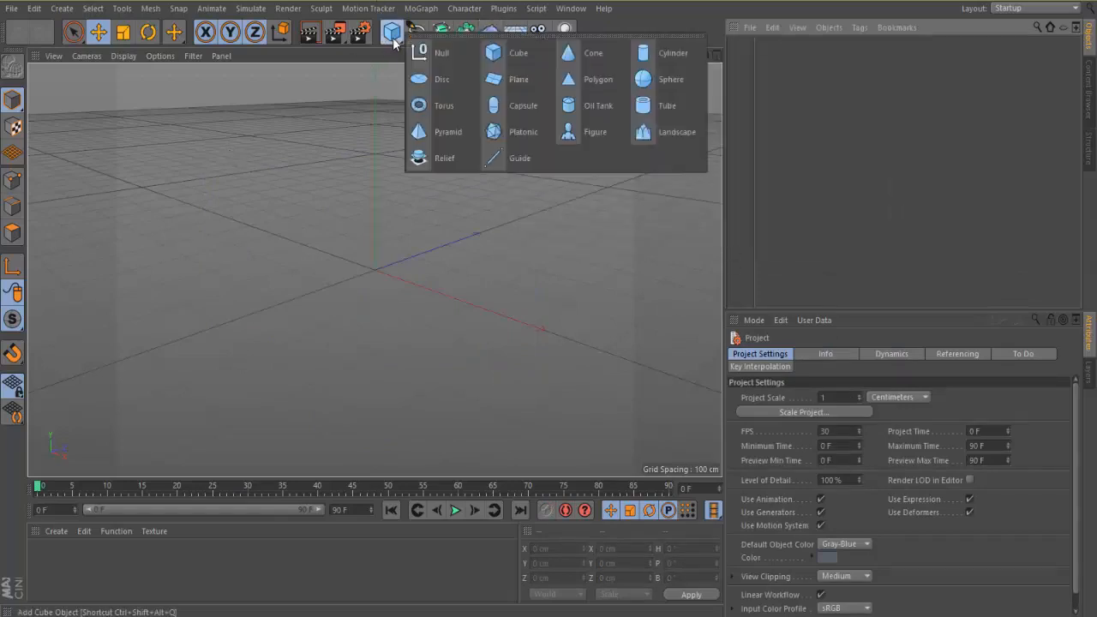
click(506, 158)
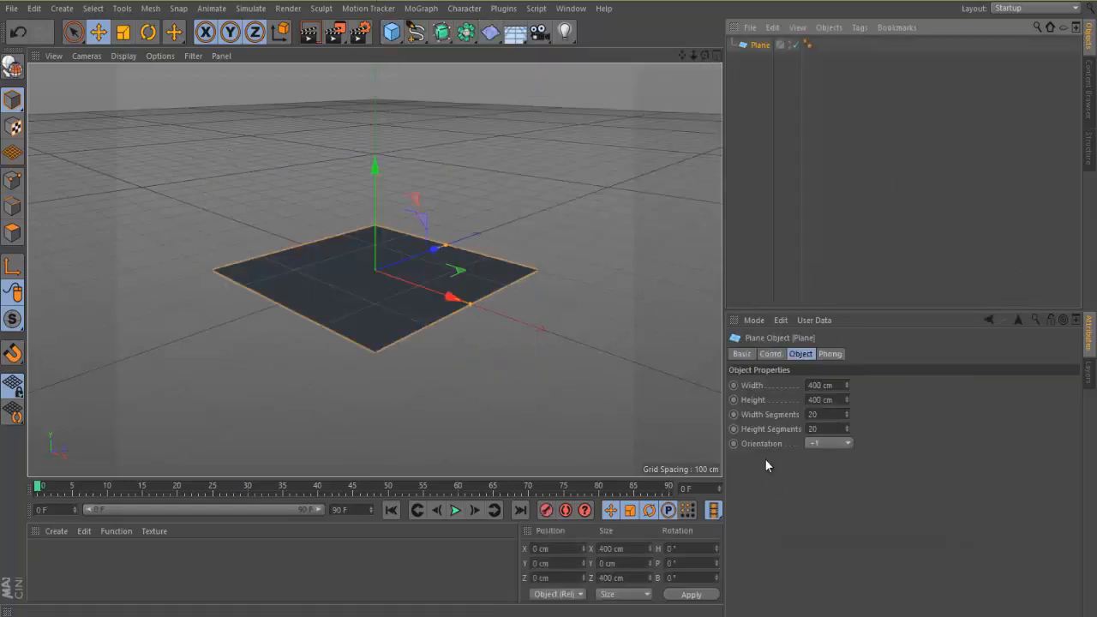
click(839, 443)
click(839, 530)
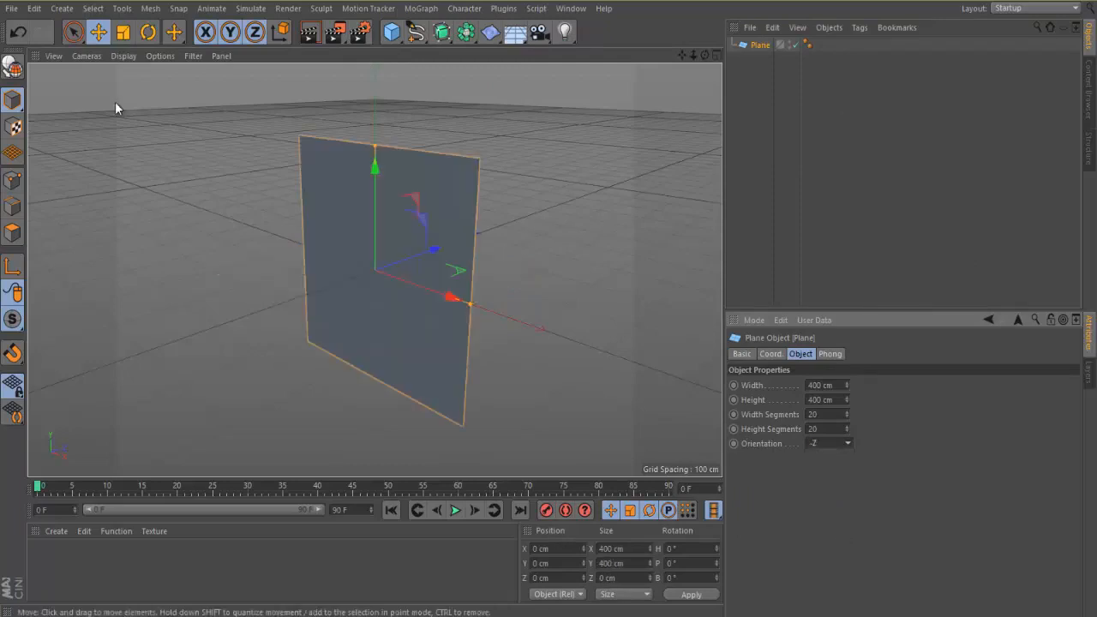
- Set the Plane's width segments and height segments to 50 each
double_click(827, 418)
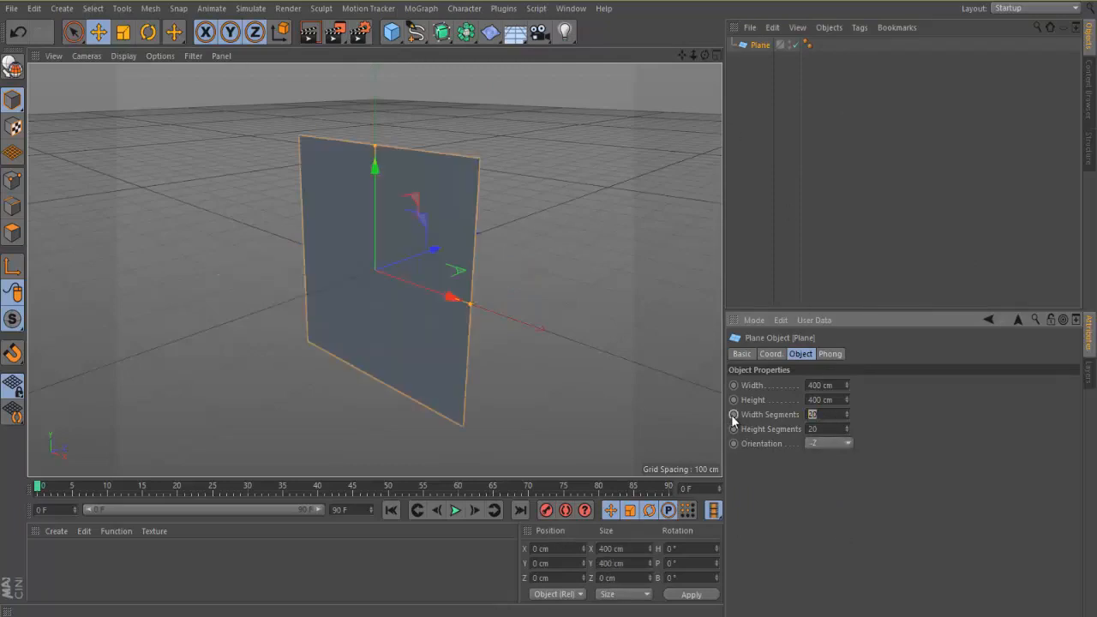
text(50)
key(Tab)
text(50)
key(Return)
- Add a Wind deformer as a child of the Plane and preview its animation
click(491, 33)
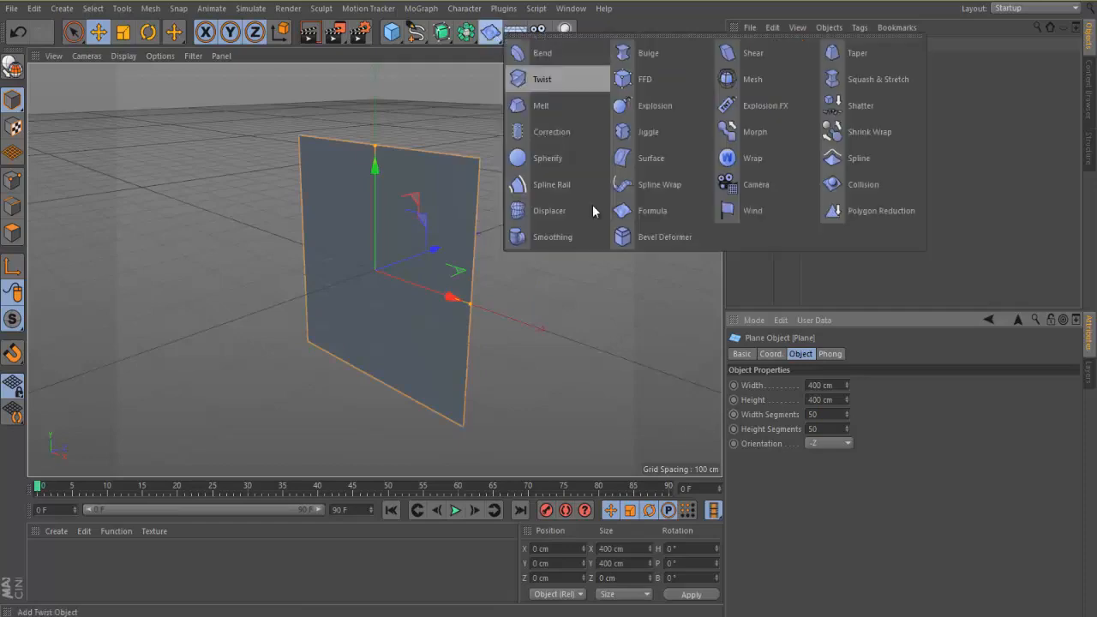
click(765, 213)
drag(749, 45, 760, 64)
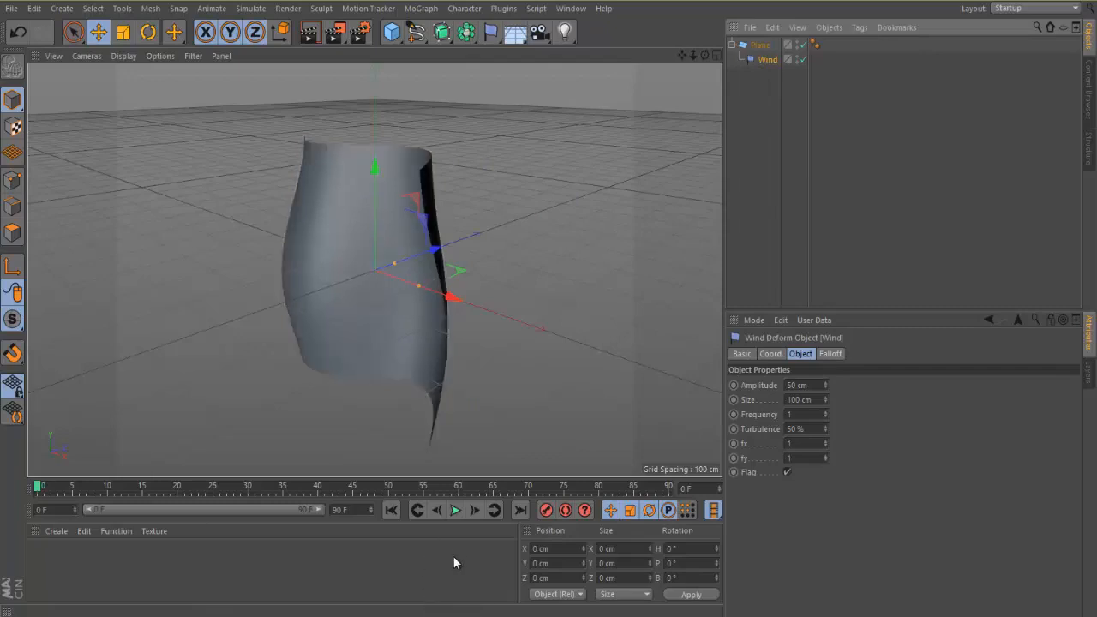
click(455, 511)
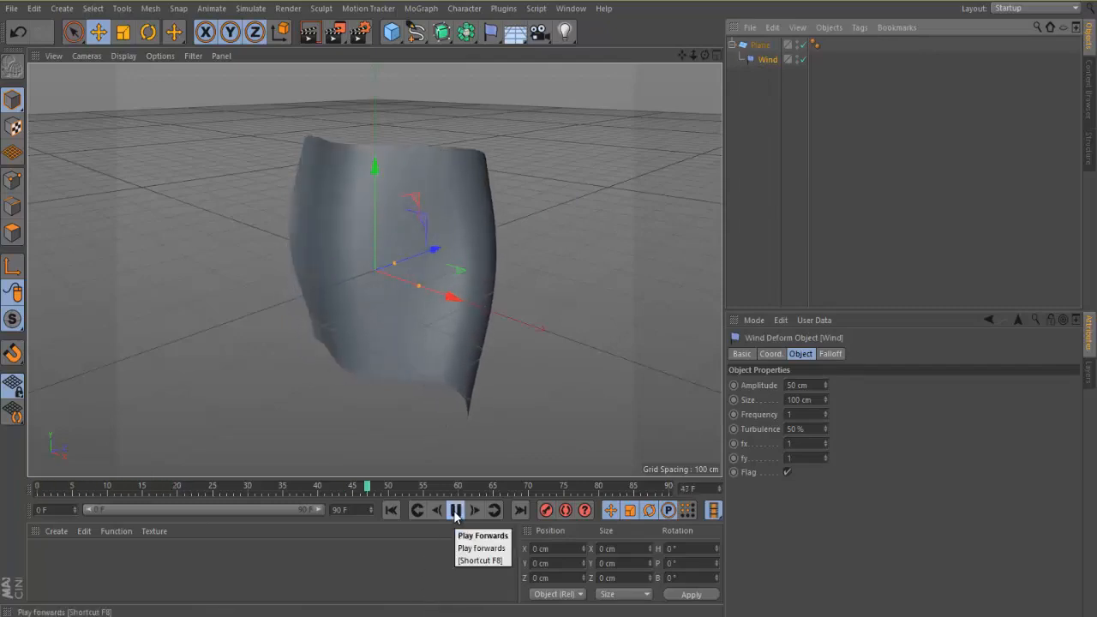
click(456, 511)
- Set the Wind deformer to amplitude 76 cm, frequency 1.86, turbulence 79 %, fx 1.05 and fy 1.35, and preview the animation
drag(824, 420, 827, 452)
drag(826, 385, 825, 353)
click(455, 510)
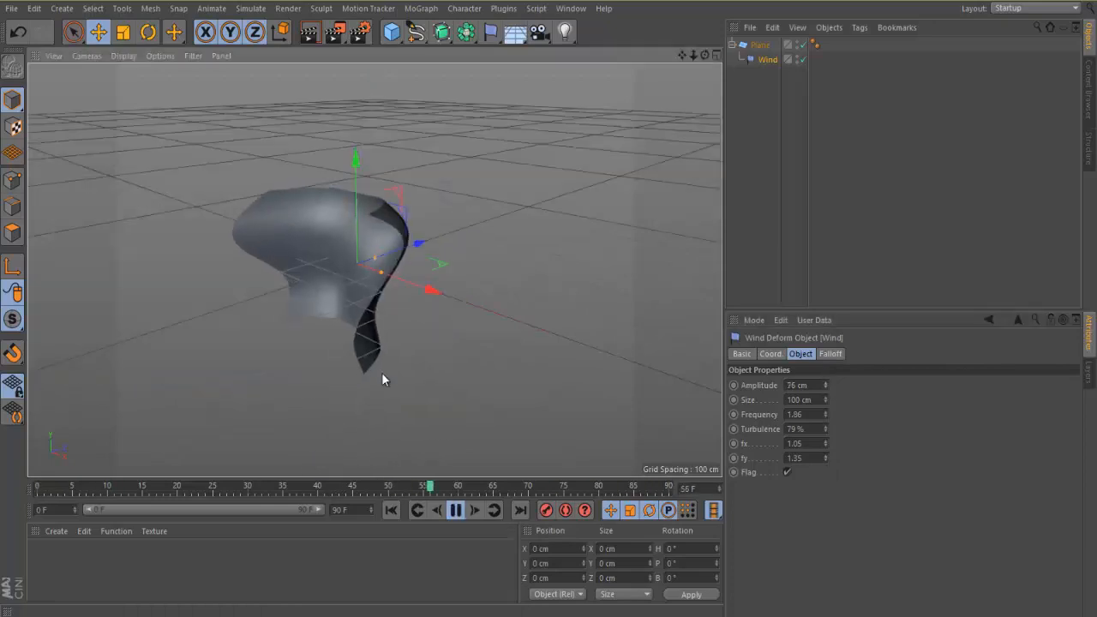
click(455, 510)
- Turn off the Wind deformer's Flag option and preview the animation
click(787, 473)
click(455, 510)
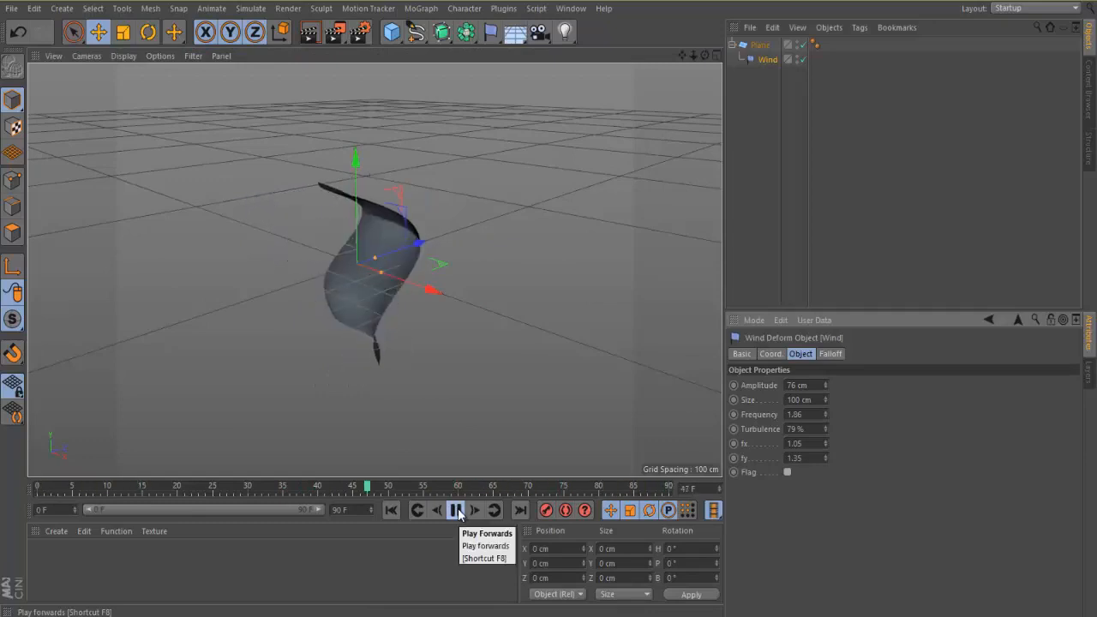
click(455, 510)
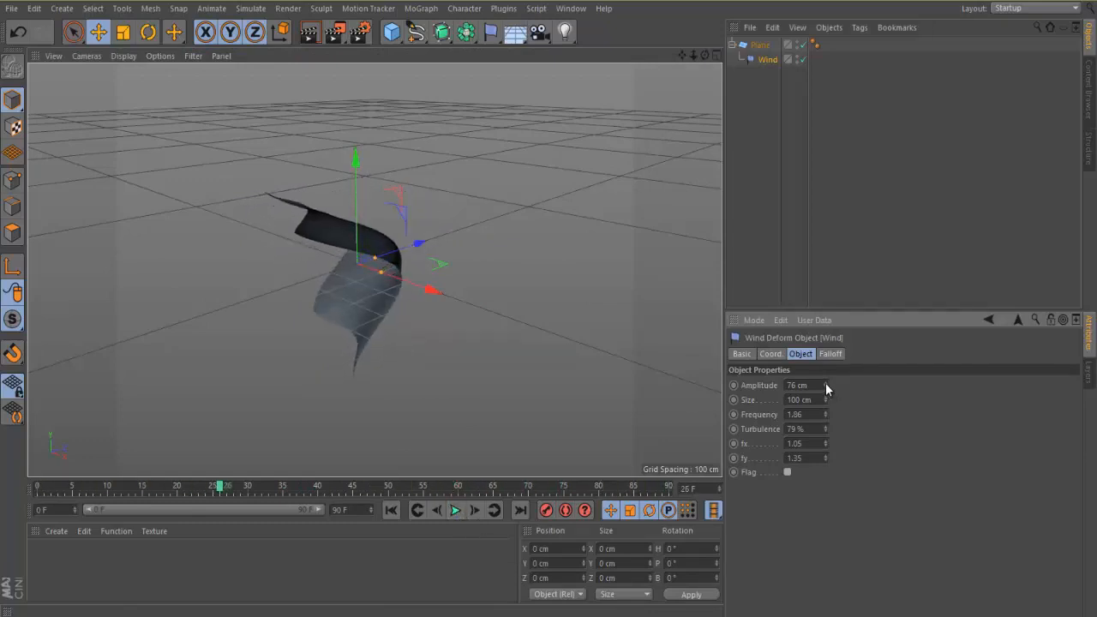
- Set the Wind deformer to amplitude 69 cm, size 44 cm, frequency 1.82, turbulence 48 %, fx 0.65 and fy 2.9
mouse_move(826, 385)
mouse_down()
mouse_move(826, 370)
mouse_move(826, 405)
mouse_move(824, 394)
mouse_up()
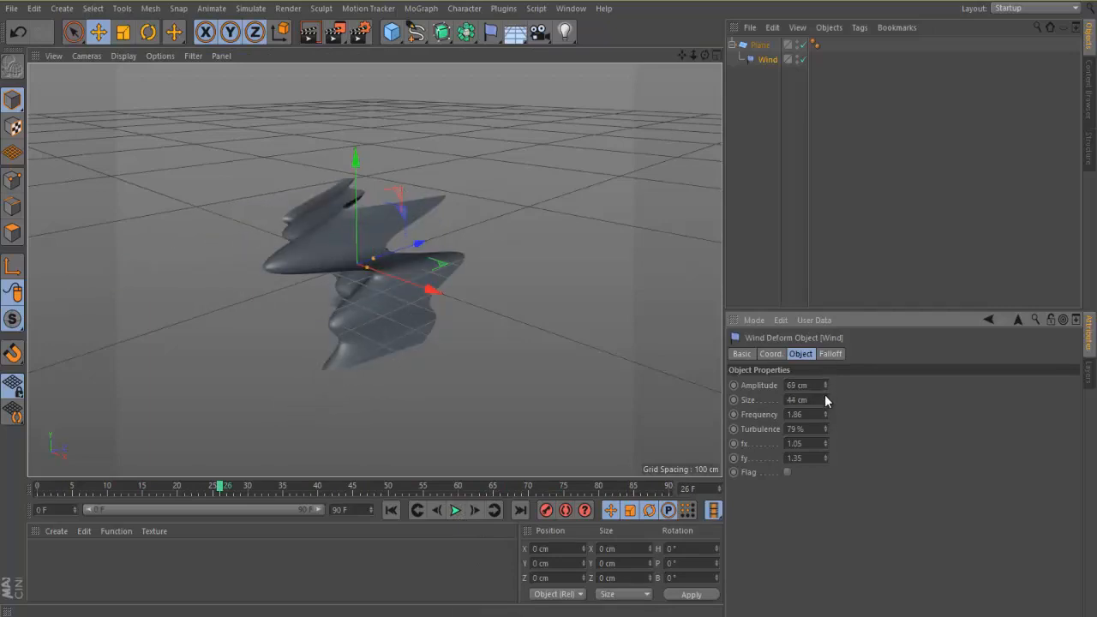
alt+drag(290, 290, 378, 244)
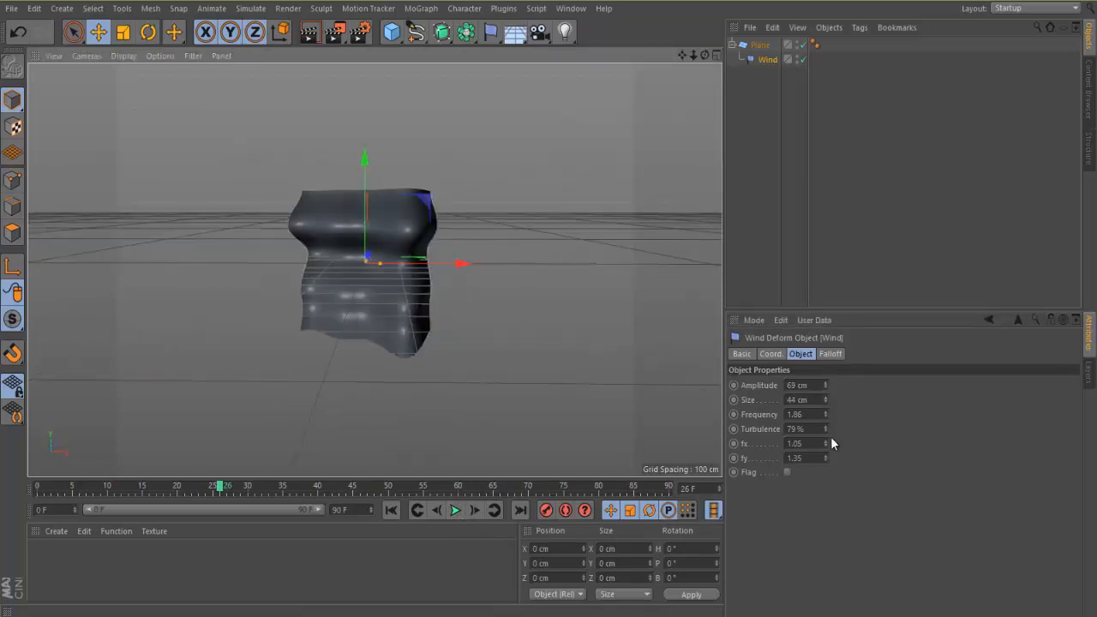
drag(825, 414, 823, 446)
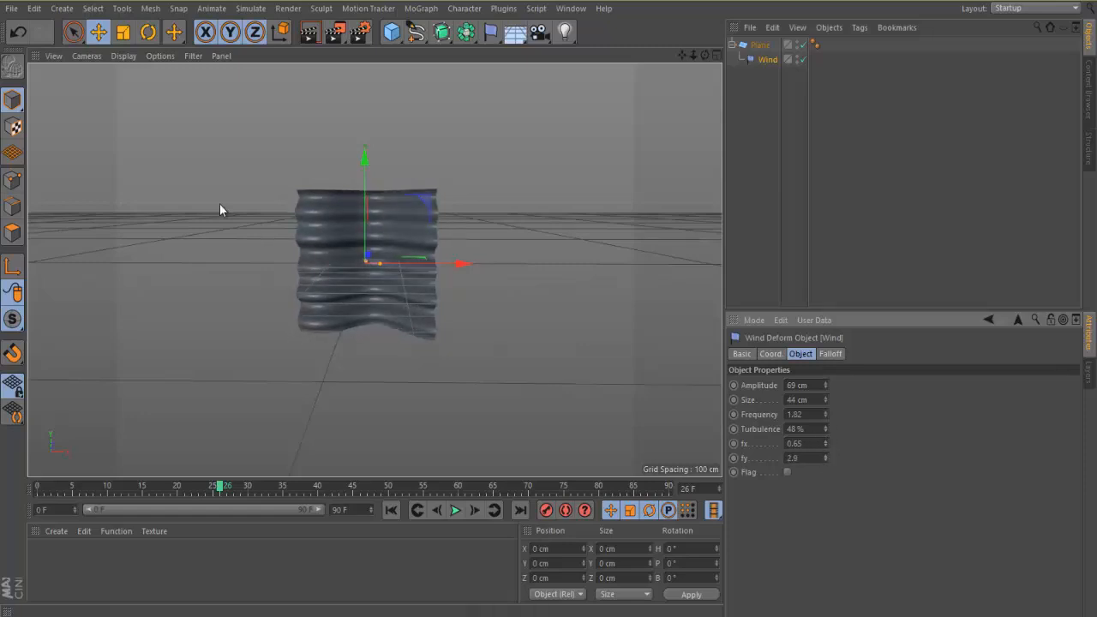
- Play the wind animation from the front and from an angled view above the plane
click(456, 510)
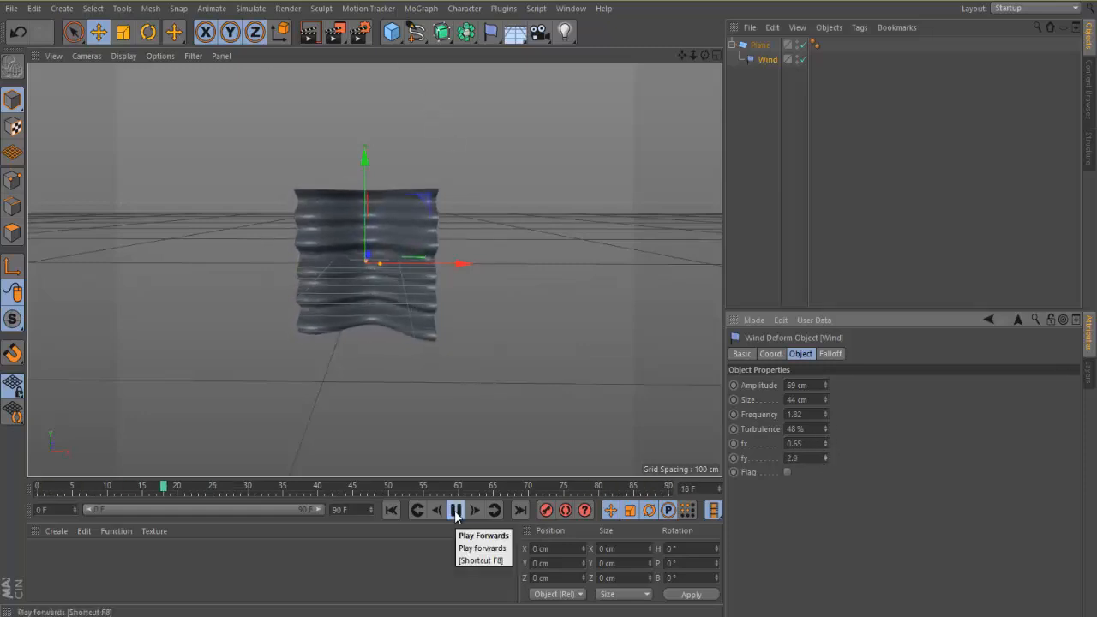
click(456, 510)
alt+drag(485, 250, 396, 410)
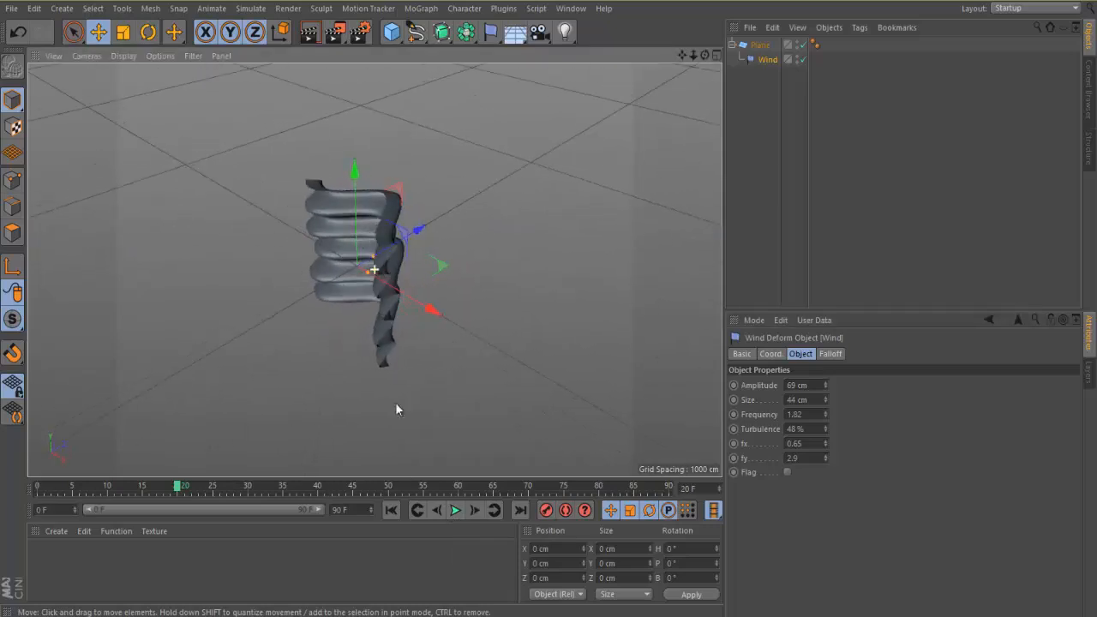
click(455, 510)
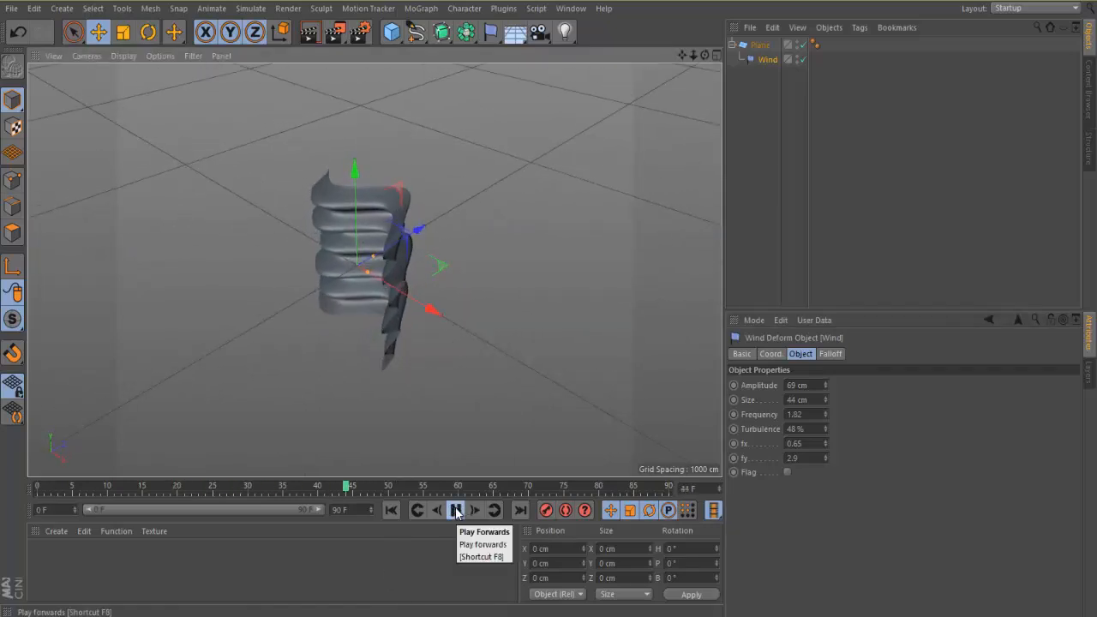
click(456, 510)
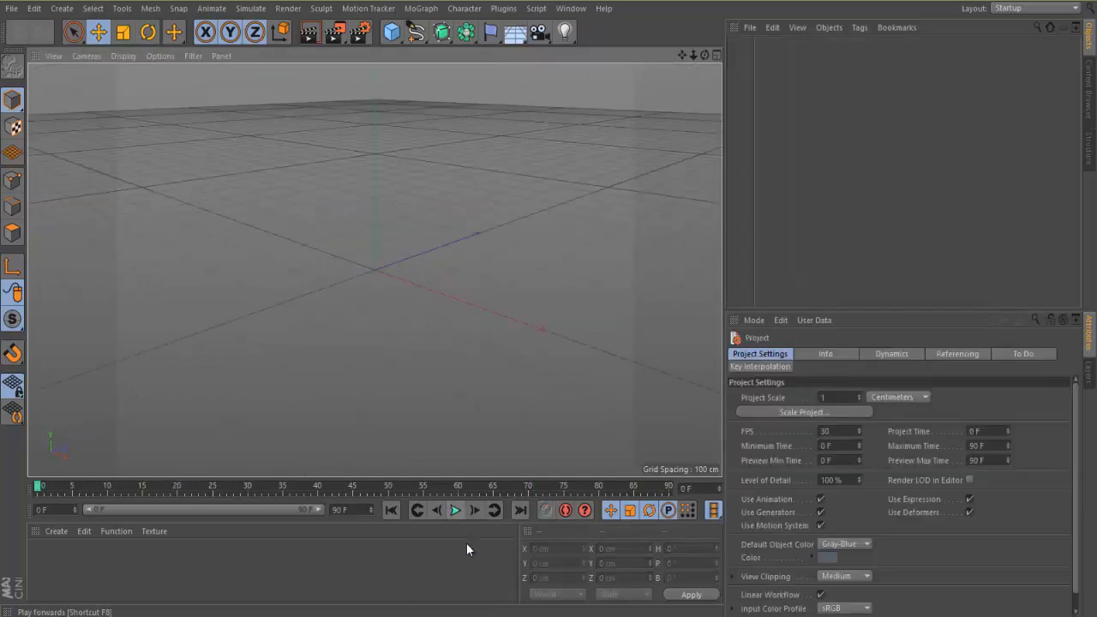
- Add a capsule primitive and switch the viewport to Gouraud Shading (Lines) to display its mesh
click(490, 32)
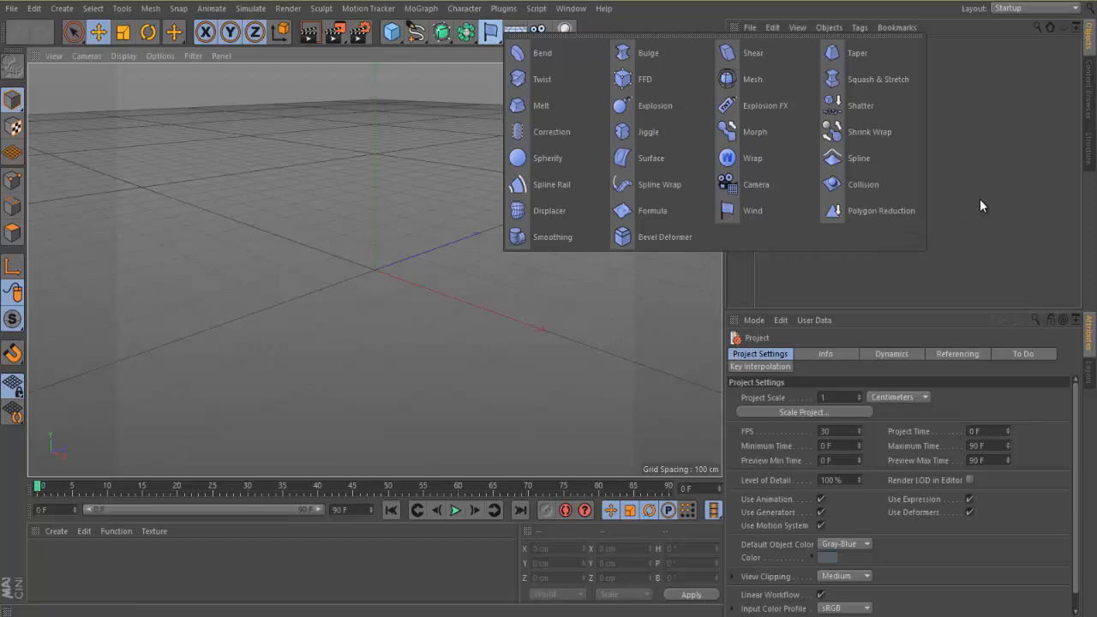
click(412, 216)
click(391, 32)
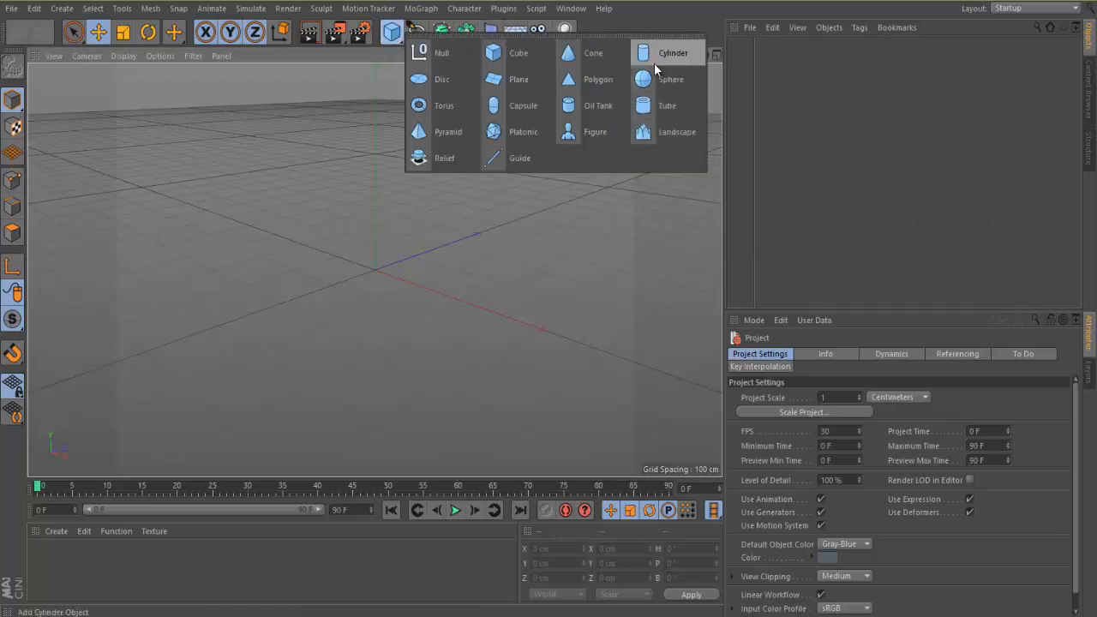
click(519, 104)
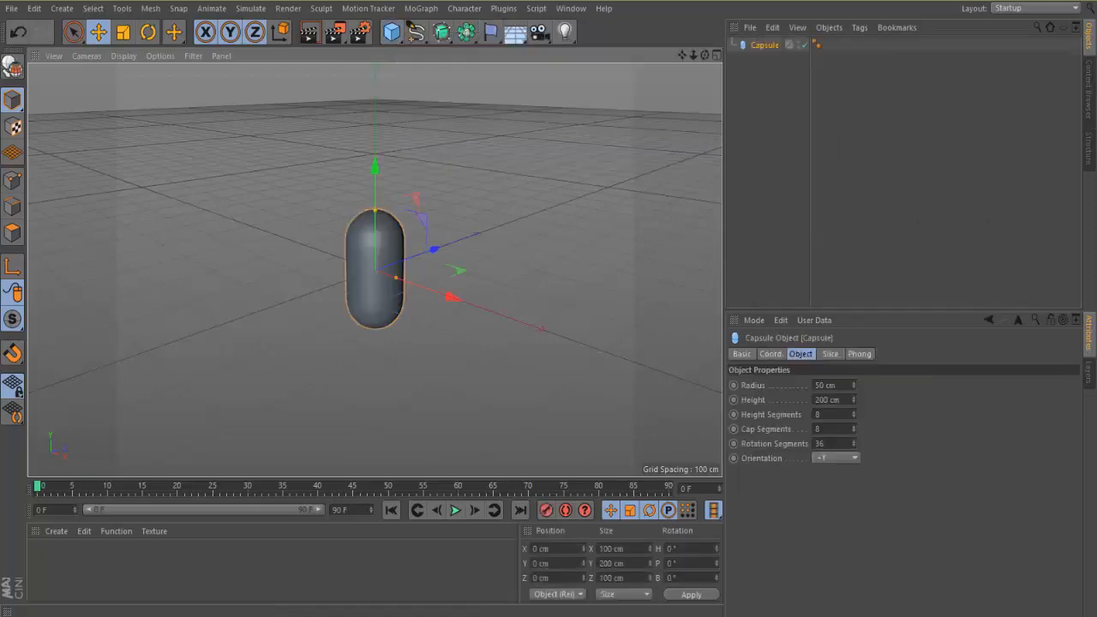
click(123, 56)
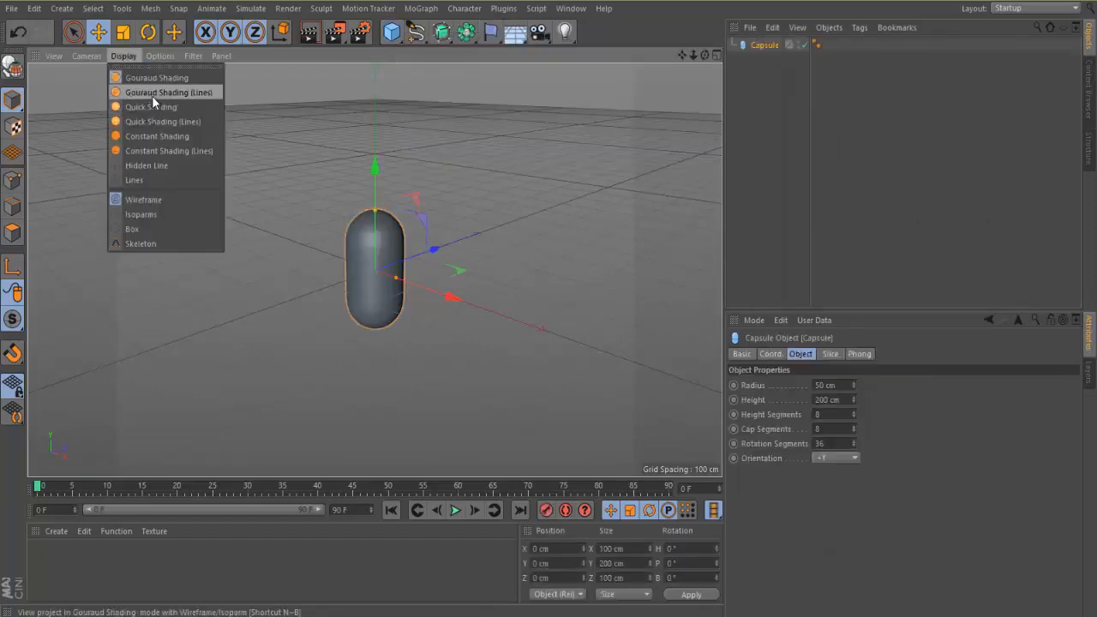
click(151, 95)
scroll(375, 322, up, 4)
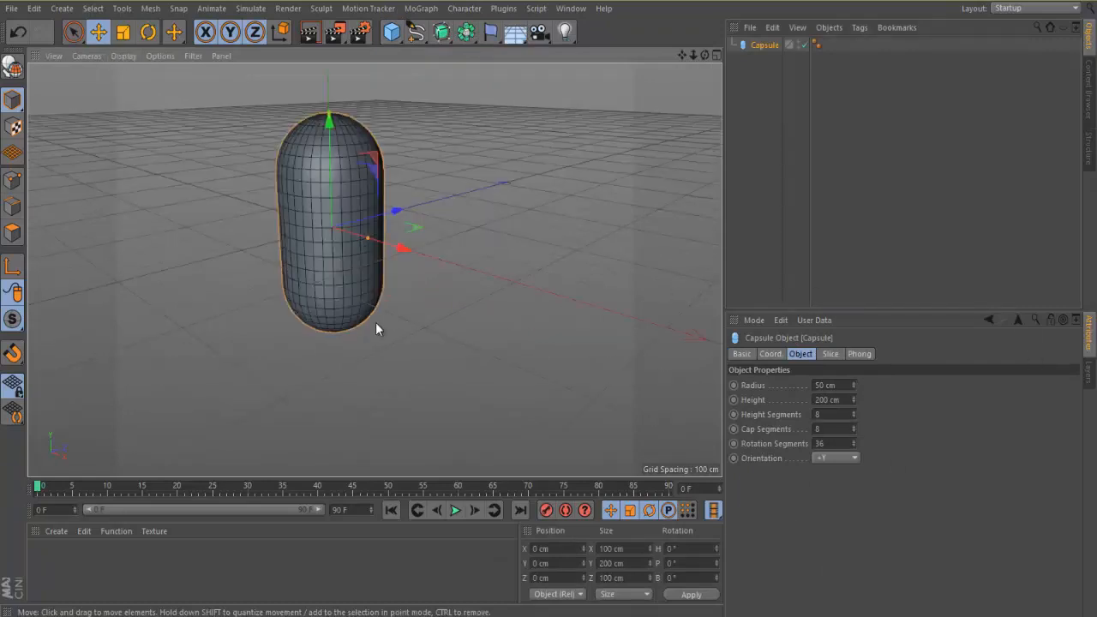
- Set the capsule's height segments and cap segments to 20 each
double_click(843, 415)
text(20)
key(Tab)
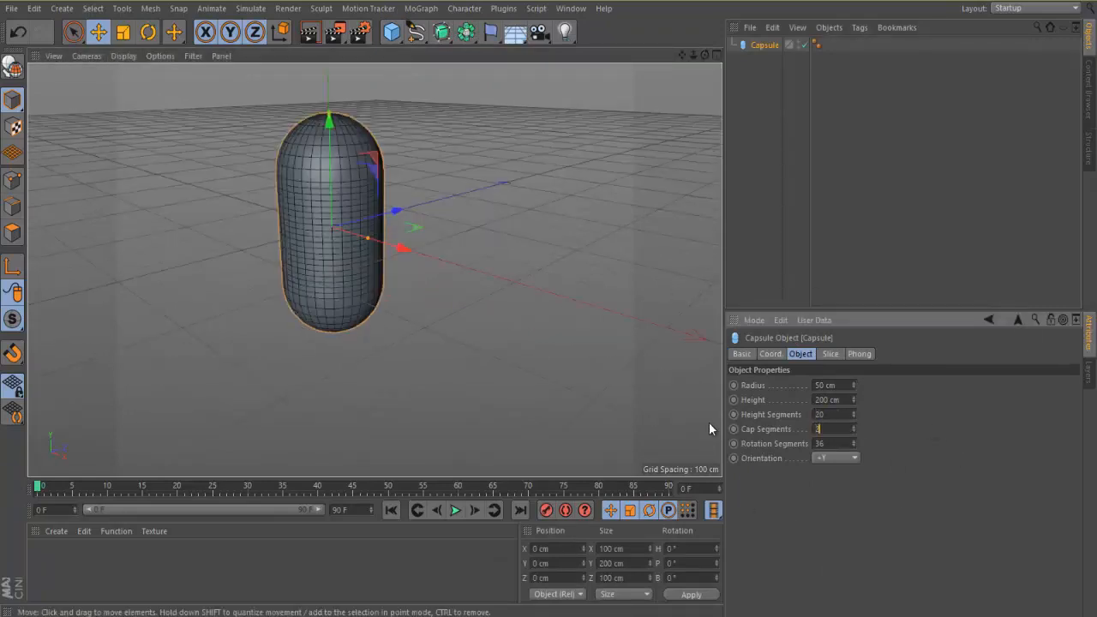
text(20)
key(Return)
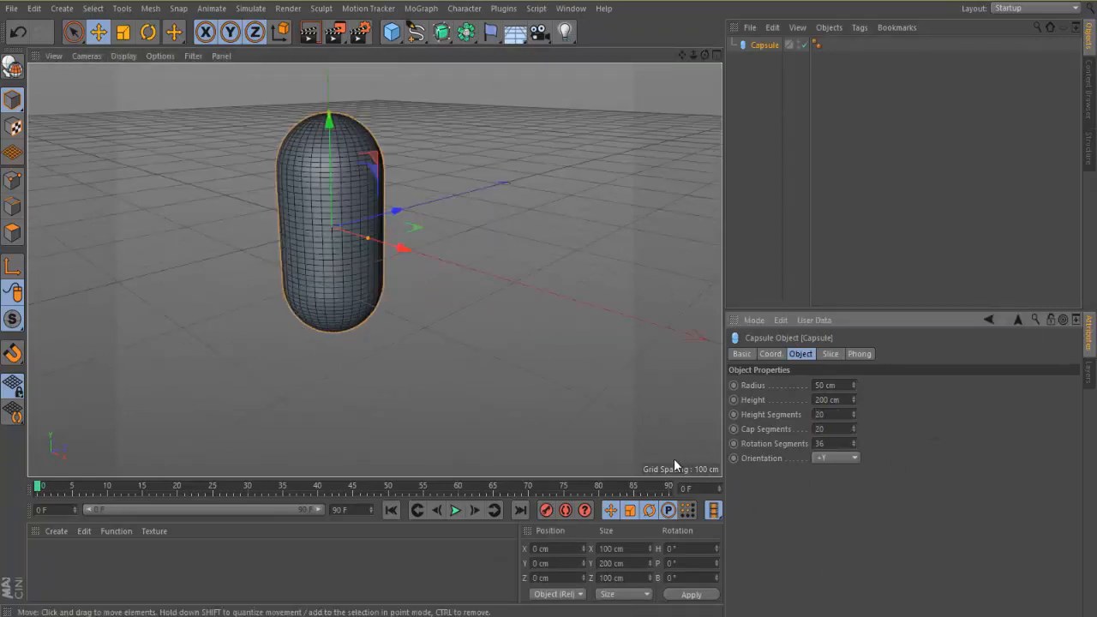
- Add a Polygon Reduction deformer and make it a child of the capsule
click(494, 36)
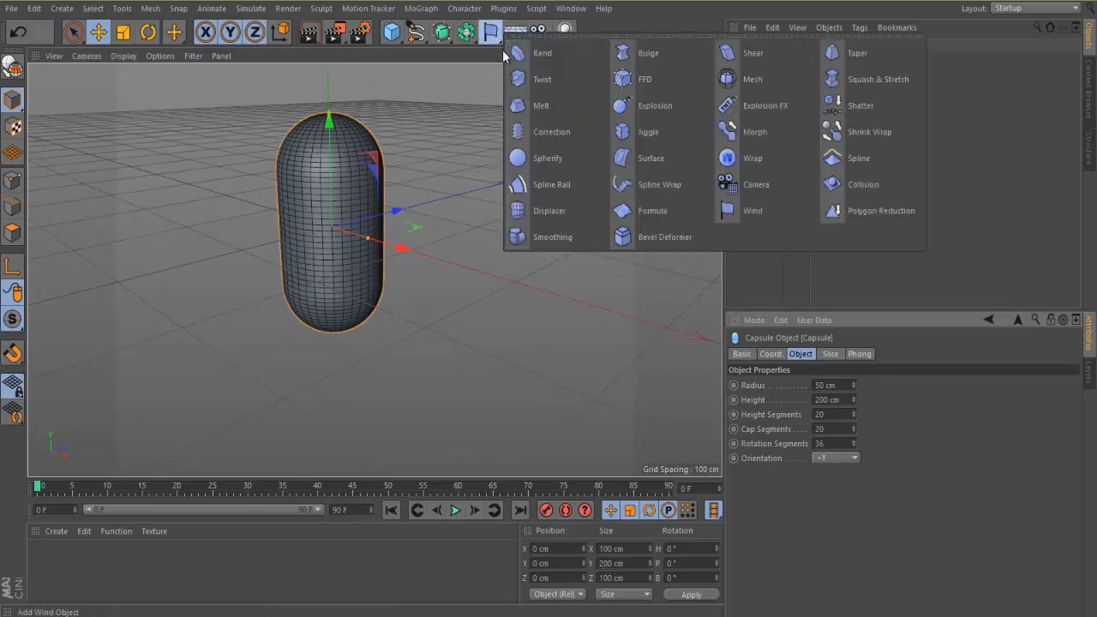
click(897, 216)
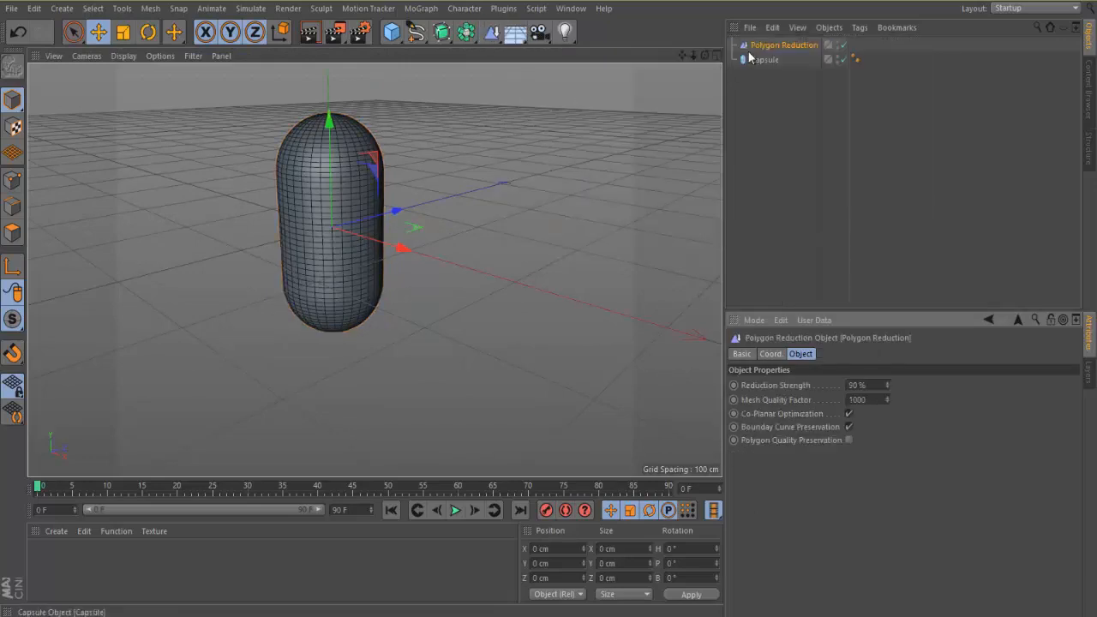
drag(749, 51, 770, 58)
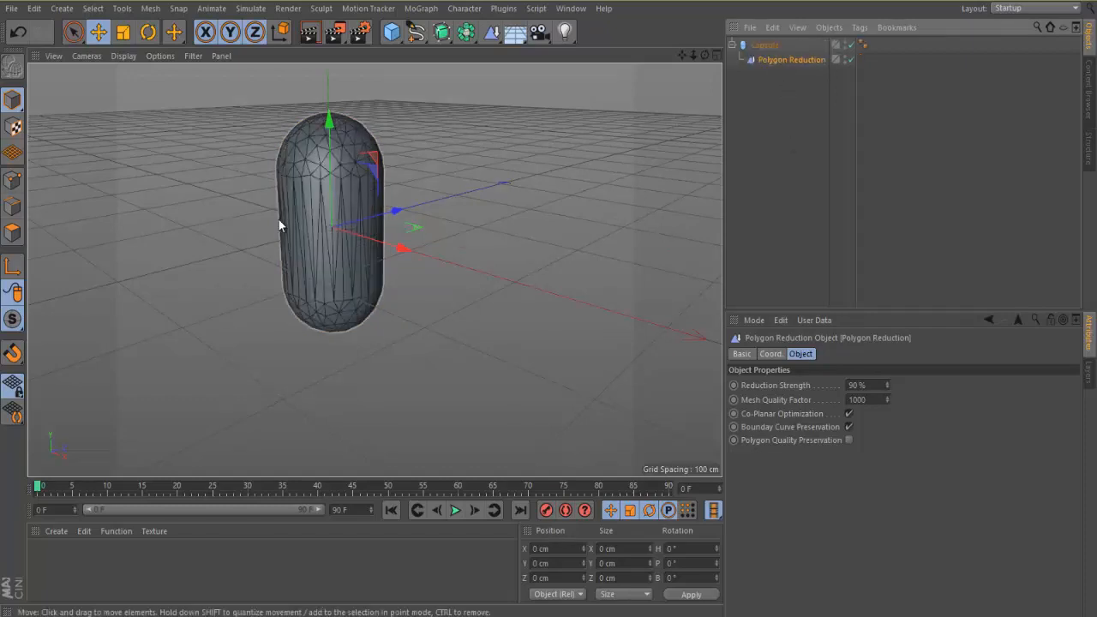
- Set Polygon Reduction to strength 58 % and mesh quality factor 994, and move the deformer about 10 cm along Z
alt+drag(257, 225, 231, 190)
drag(889, 386, 886, 383)
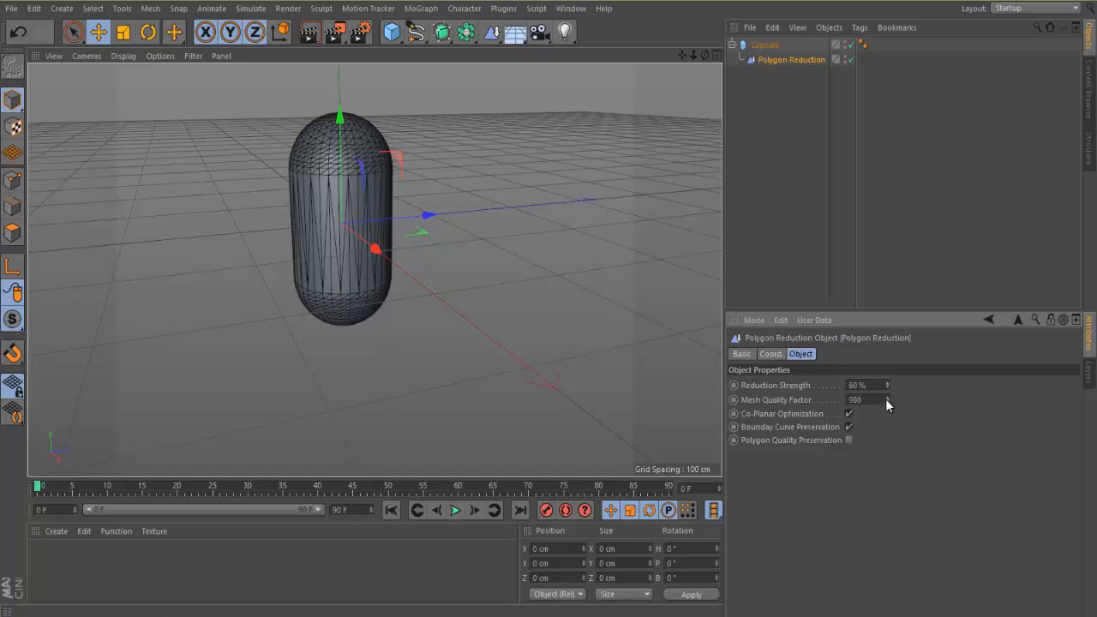
drag(885, 398, 885, 408)
drag(888, 388, 888, 373)
click(887, 384)
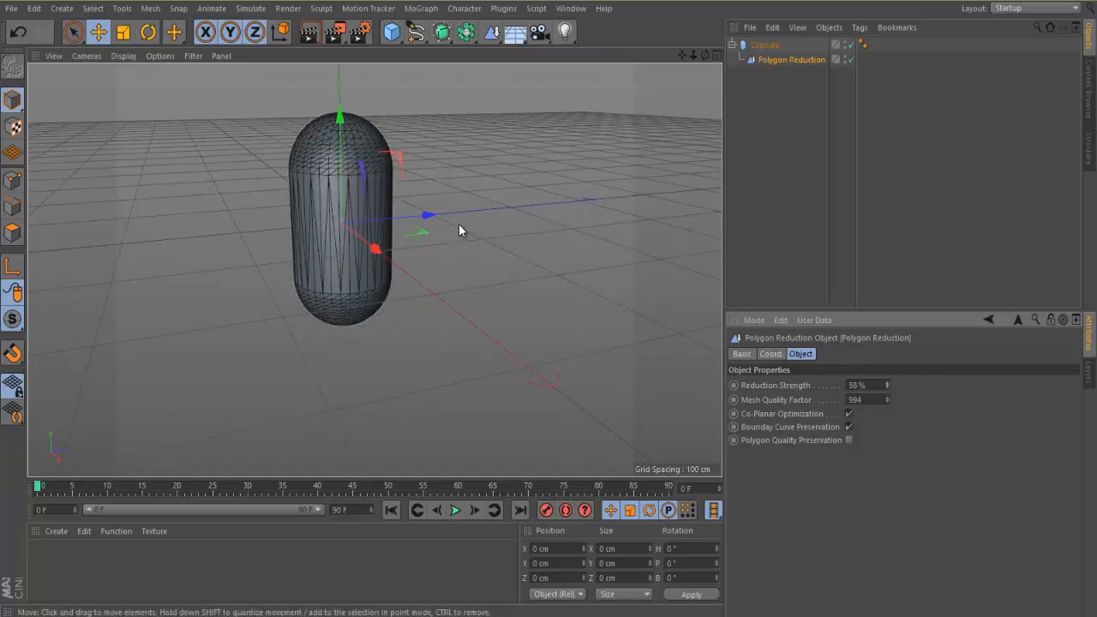
mouse_move(428, 217)
mouse_down()
mouse_move(458, 215)
mouse_move(437, 236)
mouse_up()
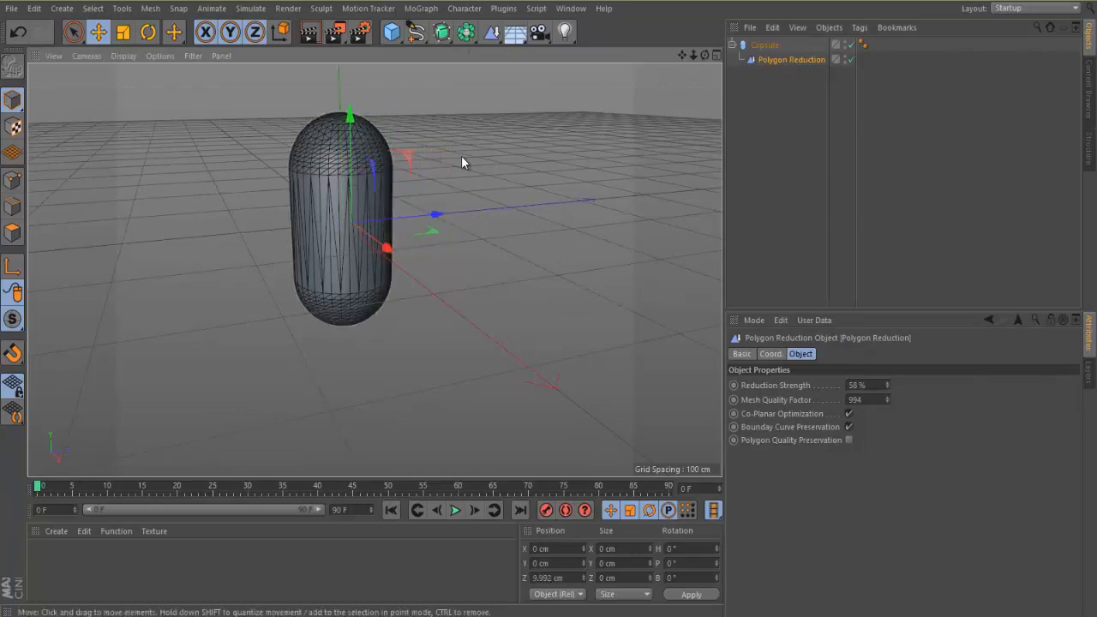
- Clear the capsule and its deformer from the scene and add a sphere primitive
key(Delete)
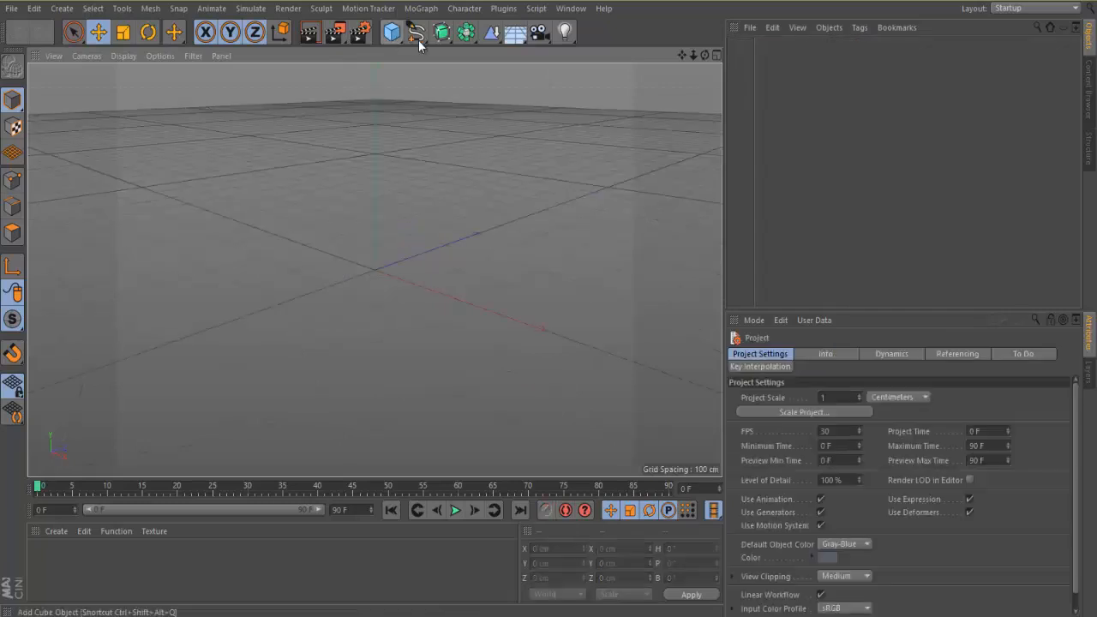
click(492, 35)
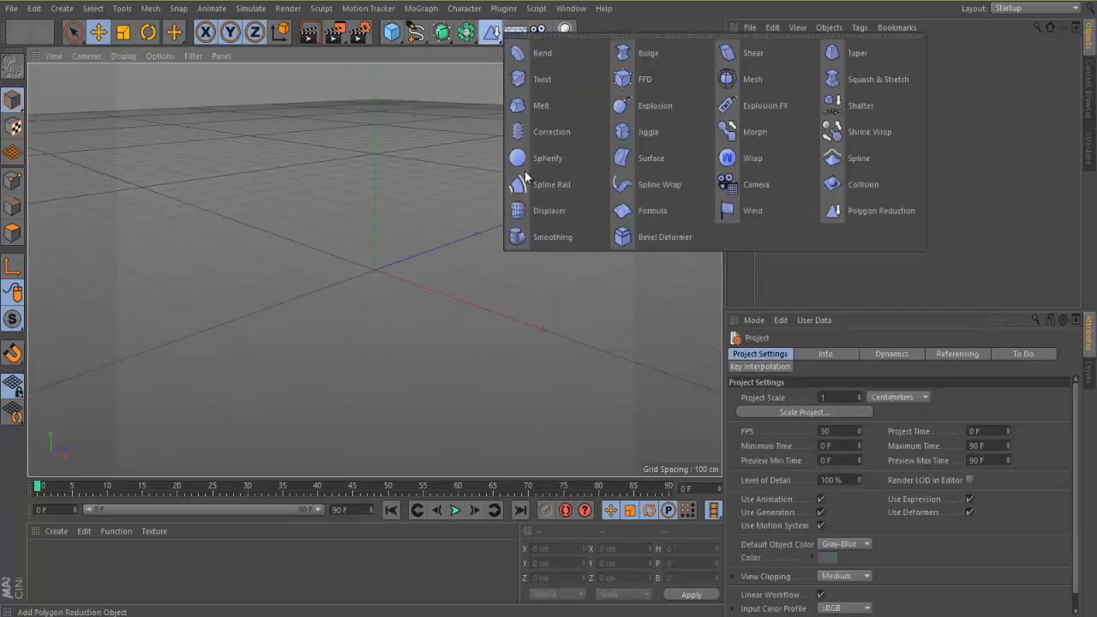
click(556, 294)
click(391, 32)
click(660, 78)
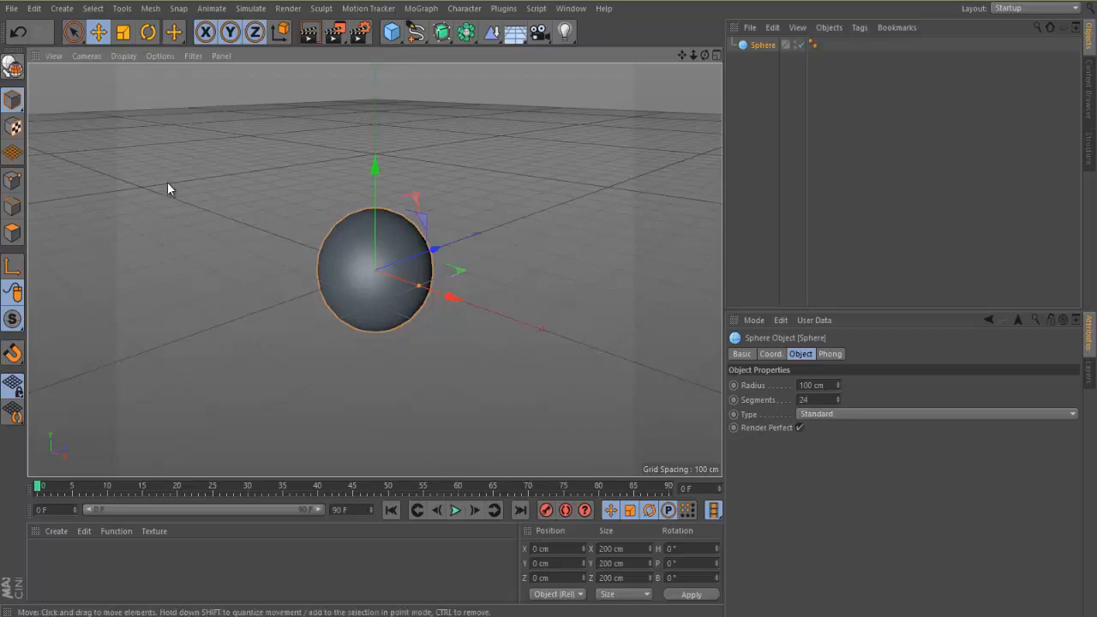
- Make the sphere editable and extrude four separate polygons outward into long spikes in different directions
key(c)
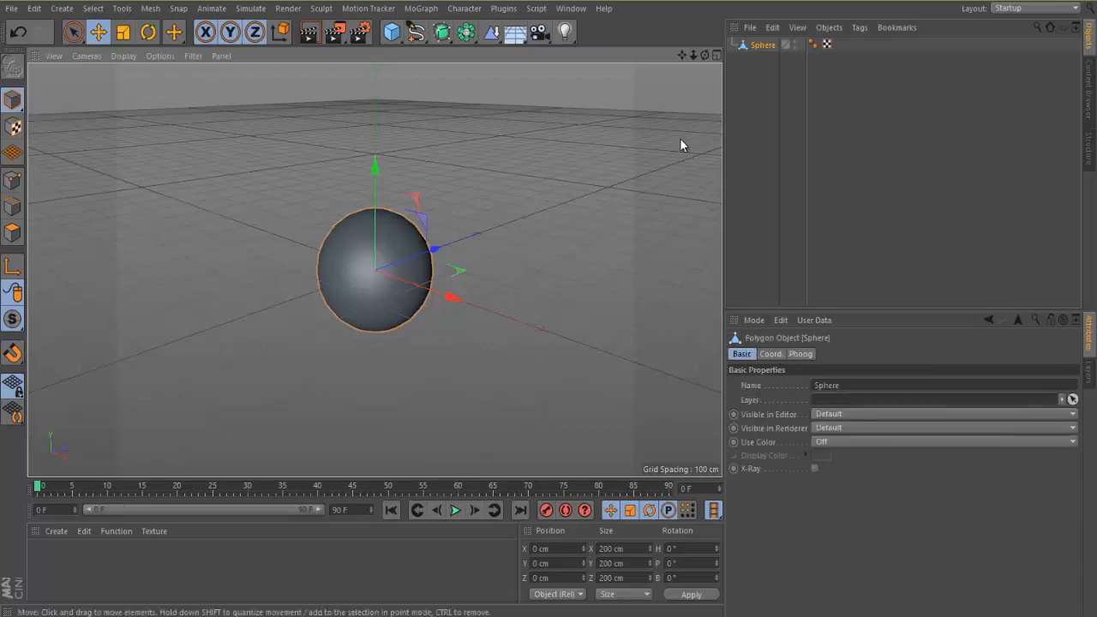
click(12, 232)
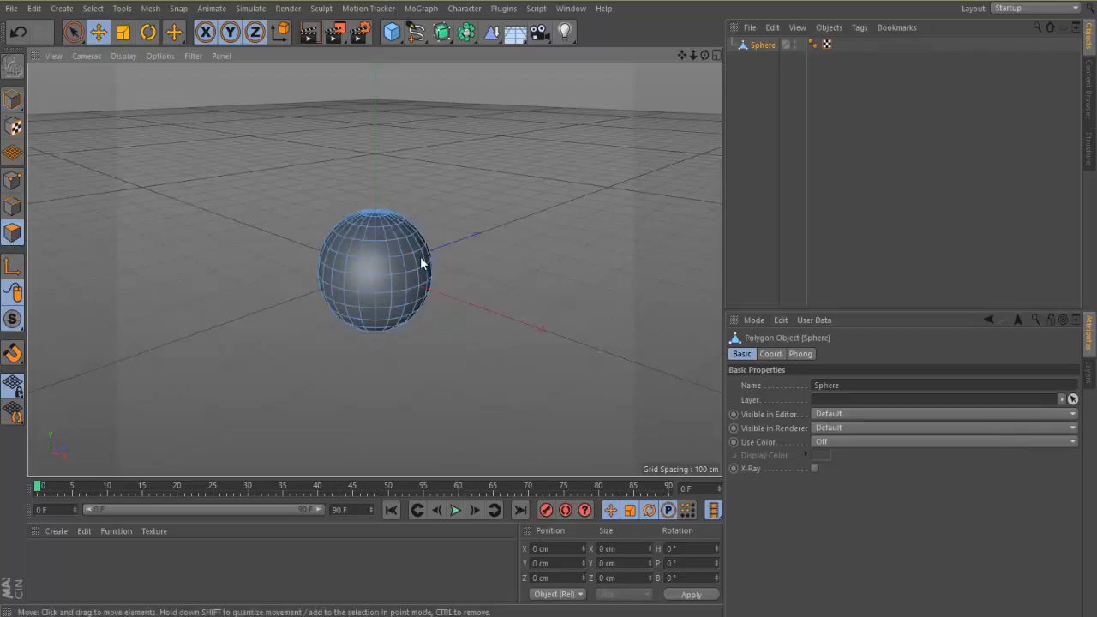
ctrl+drag(335, 247, 239, 231)
click(340, 308)
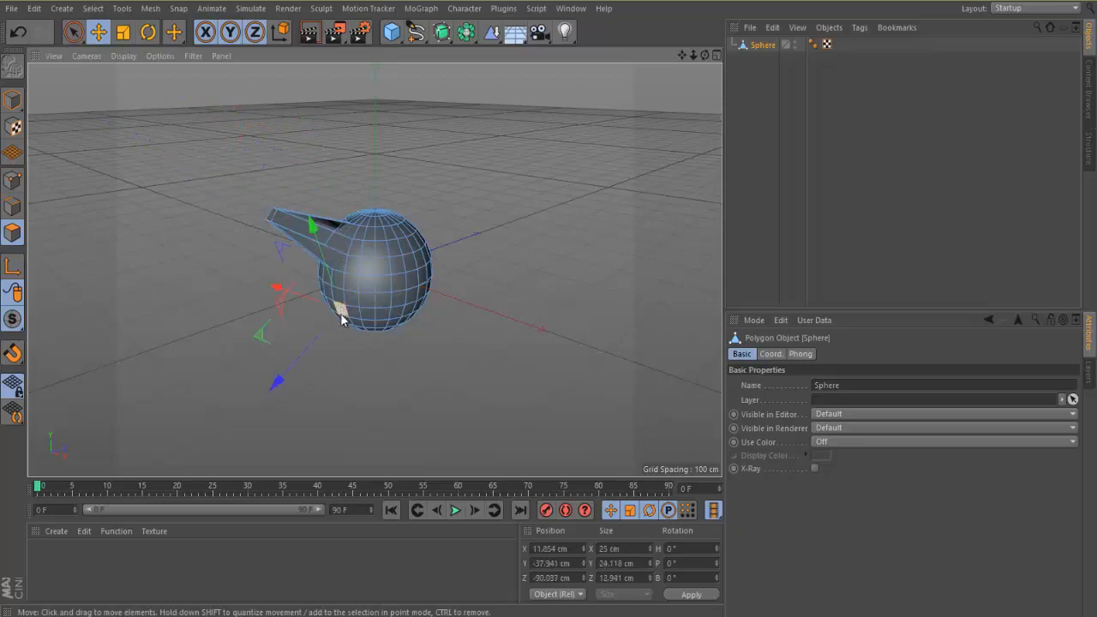
ctrl+drag(280, 385, 219, 447)
click(412, 225)
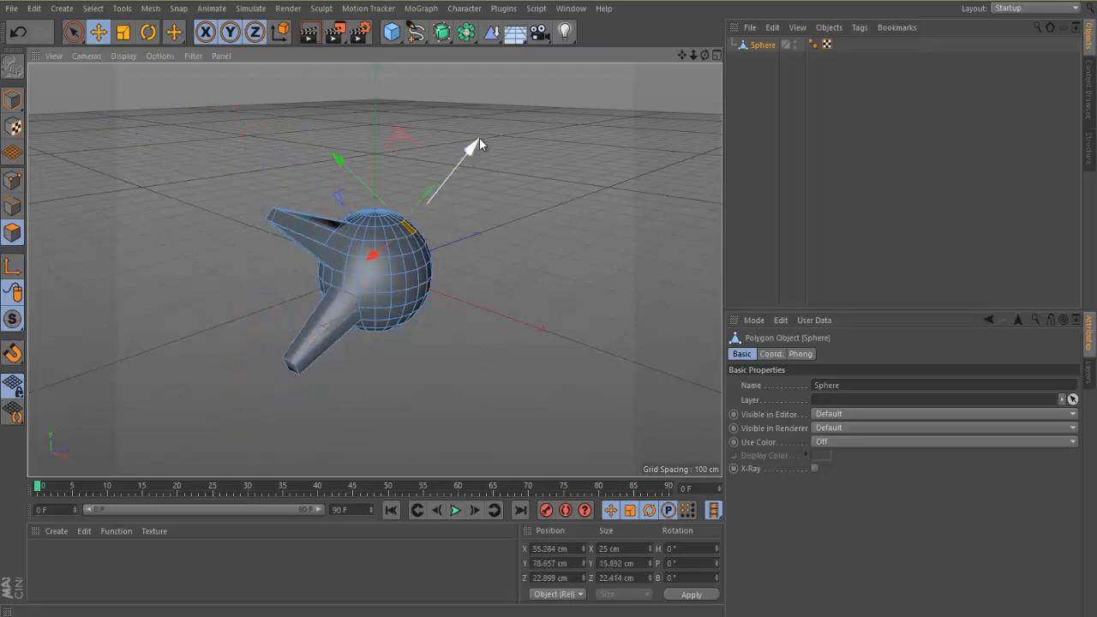
ctrl+drag(479, 138, 518, 93)
click(423, 278)
ctrl+drag(512, 286, 591, 324)
- Add a Smoothing deformer as a child of the spiked sphere and set its strength to 25 %
mouse_move(395, 373)
alt+mouse_down()
mouse_move(446, 385)
mouse_move(392, 357)
alt+mouse_up()
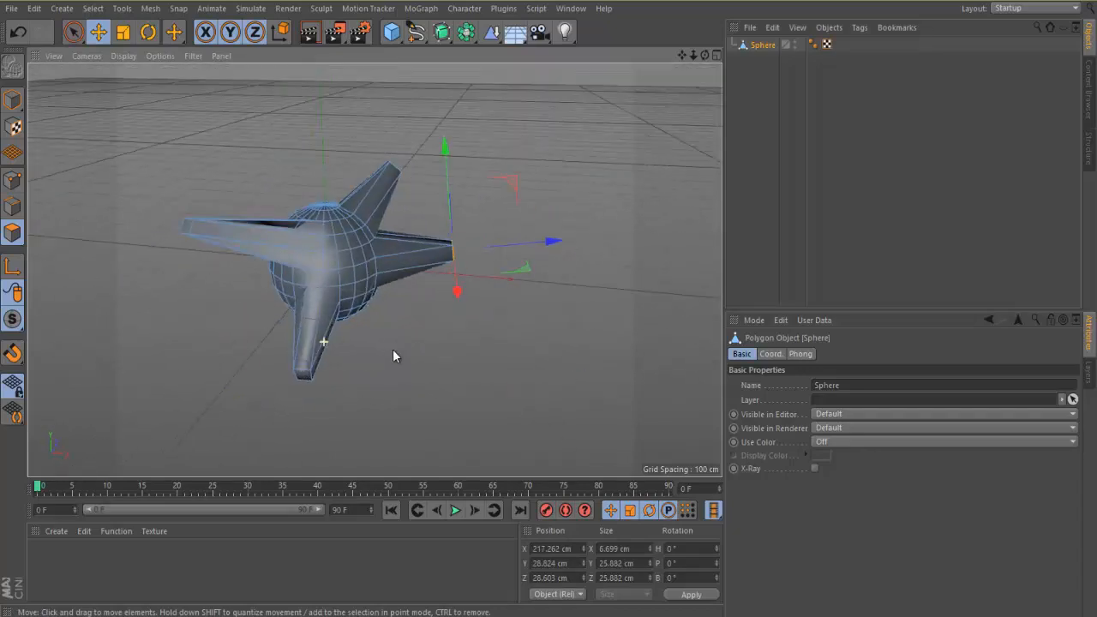
click(491, 31)
click(580, 239)
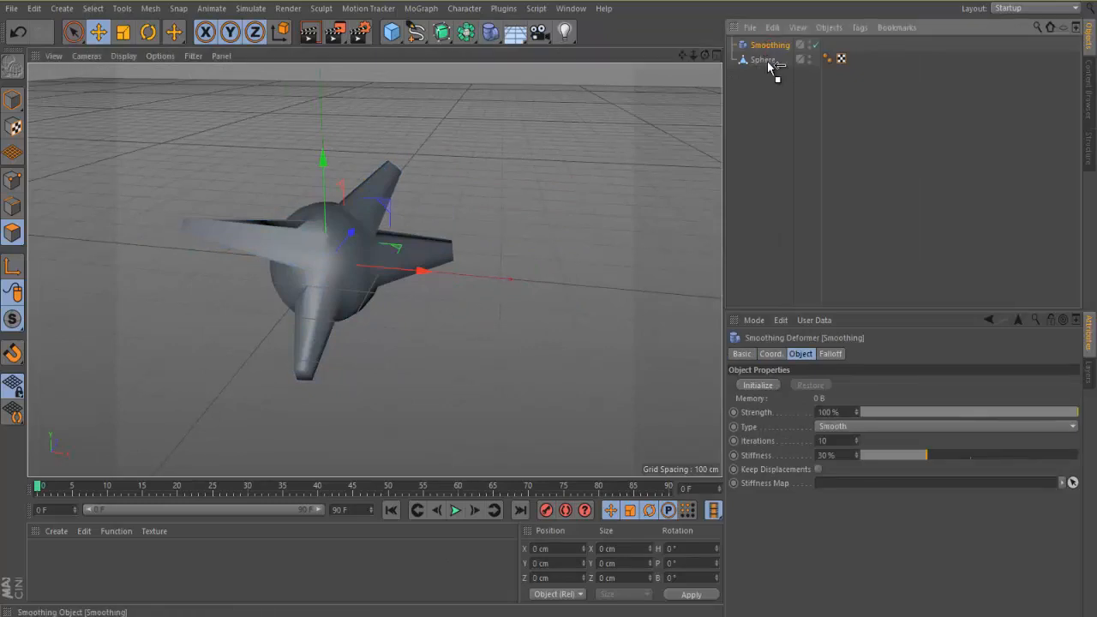
drag(767, 61, 772, 70)
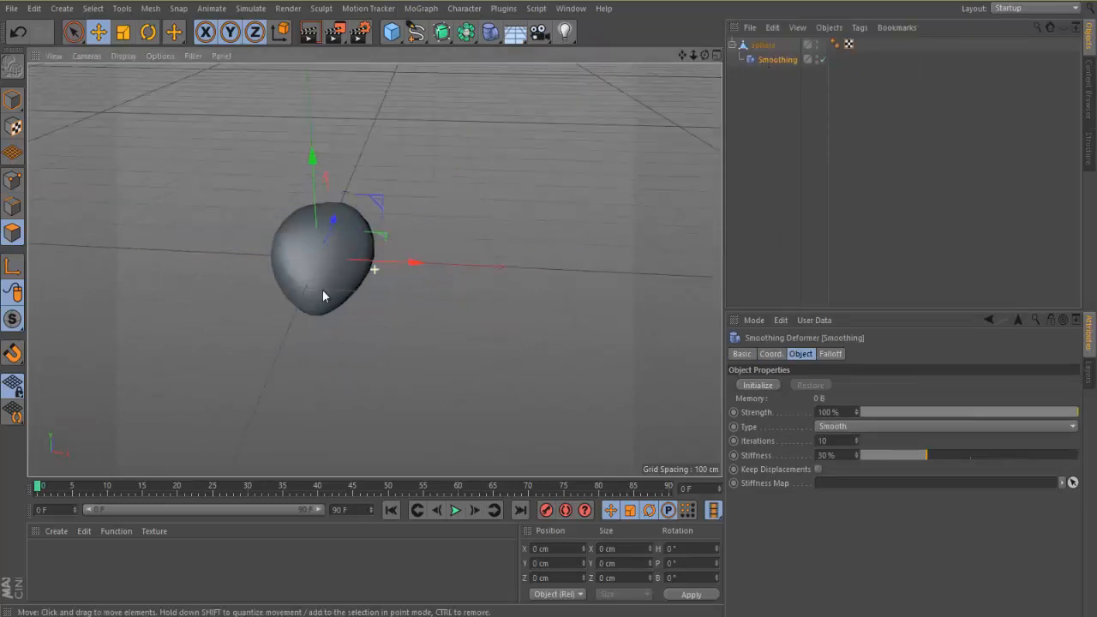
mouse_move(323, 296)
alt+mouse_down()
mouse_move(505, 172)
mouse_move(380, 306)
mouse_move(143, 204)
mouse_move(346, 326)
mouse_move(383, 186)
mouse_move(327, 330)
mouse_move(342, 302)
mouse_move(323, 300)
alt+mouse_up()
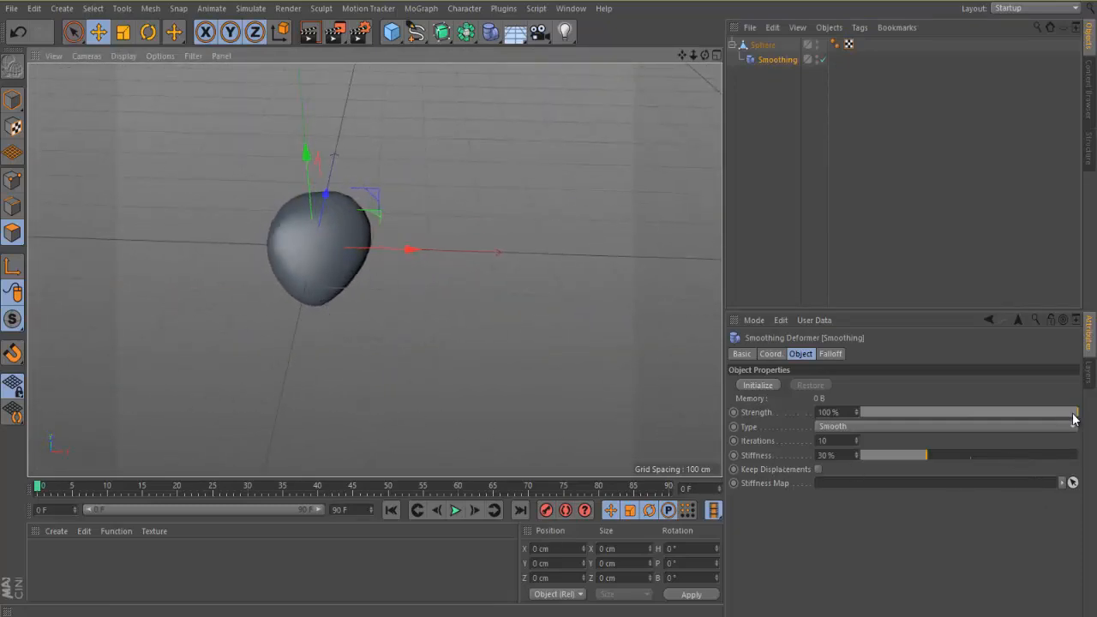
drag(1077, 420, 915, 427)
- Try the Relax and Stretch types on the Smoothing deformer and set the type back to Smooth
click(888, 426)
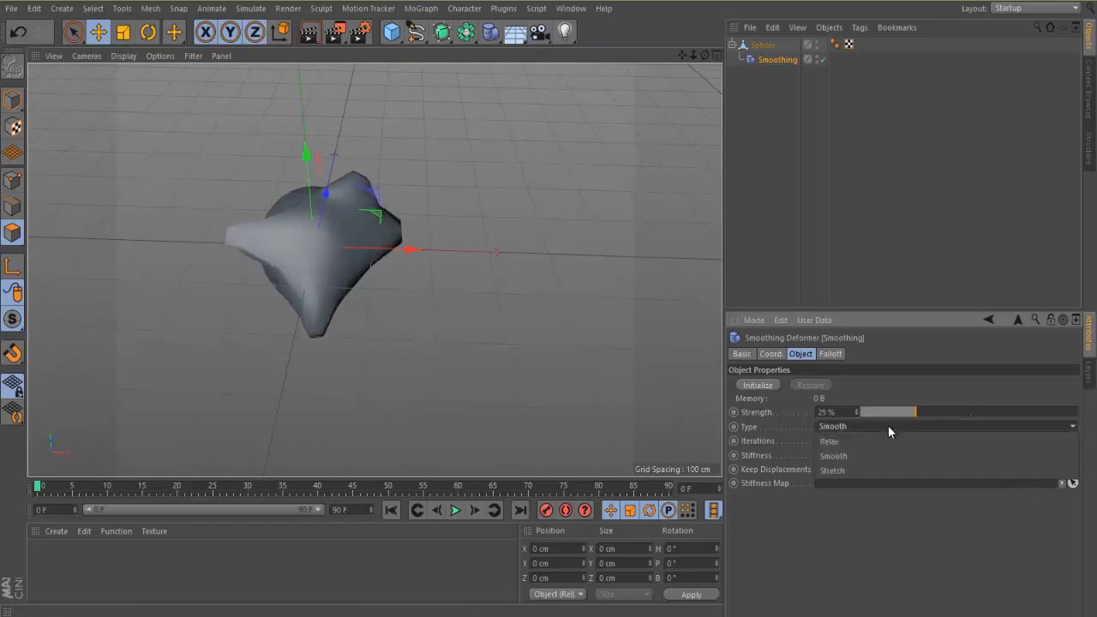
click(882, 442)
click(874, 429)
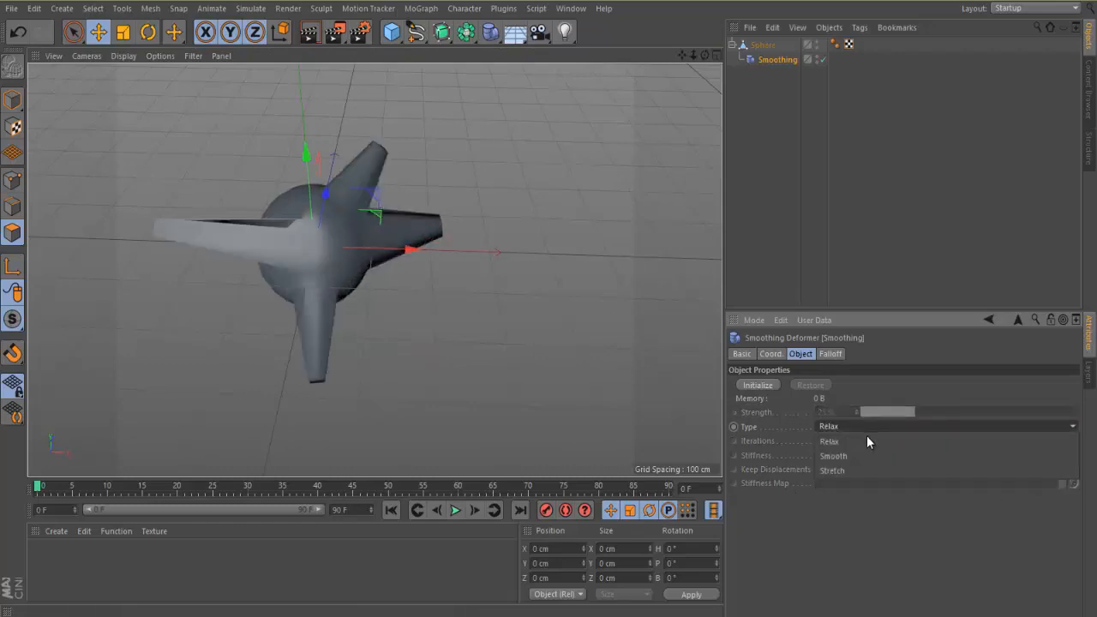
click(861, 456)
click(853, 427)
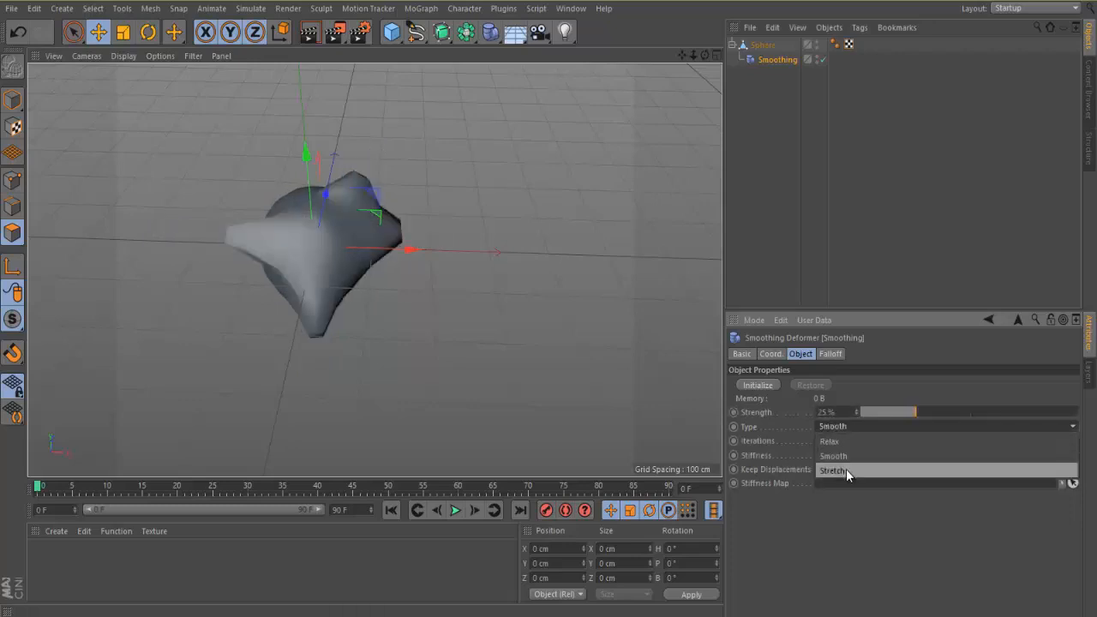
click(846, 470)
click(870, 435)
click(867, 459)
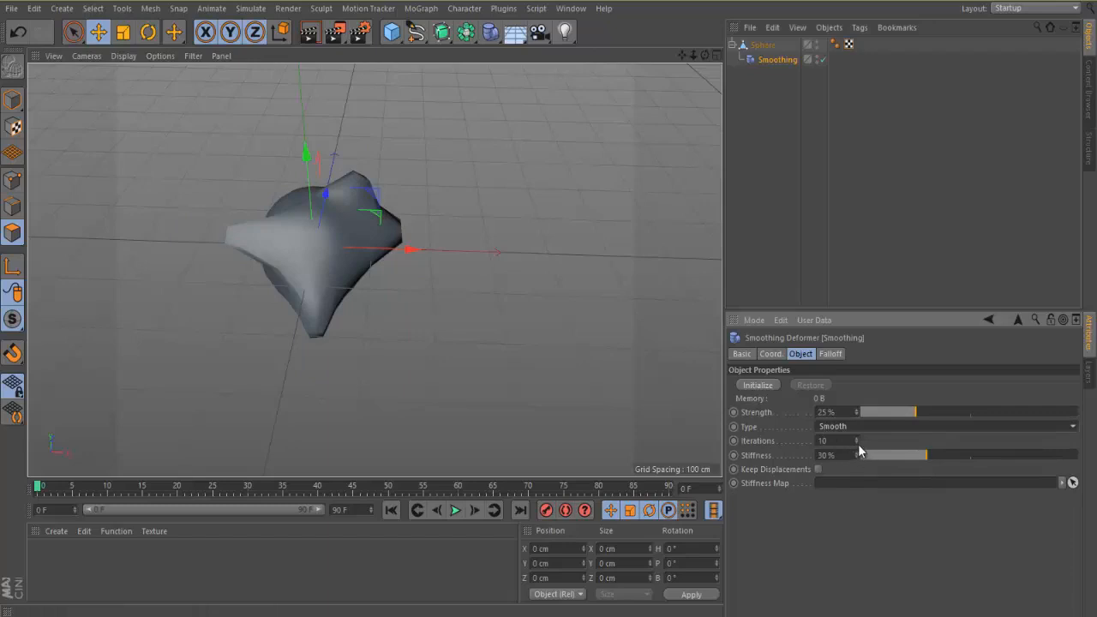
- Set the Smoothing deformer to 7 iterations, stiffness 78 % and strength 46 %
click(856, 439)
drag(857, 436, 809, 498)
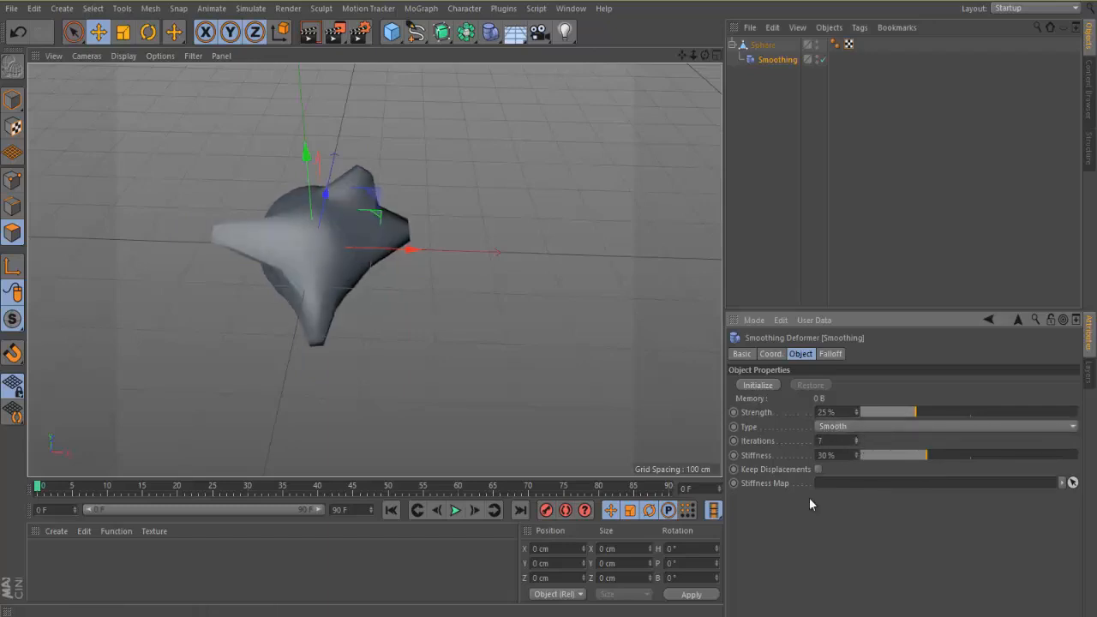
drag(955, 458, 1032, 461)
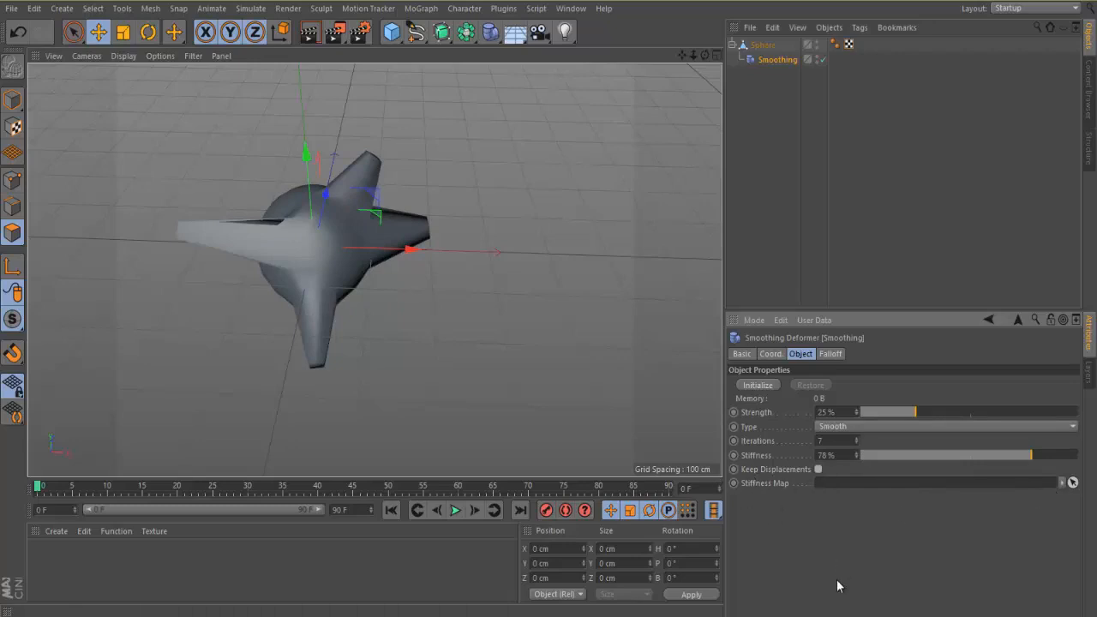
drag(917, 412, 962, 422)
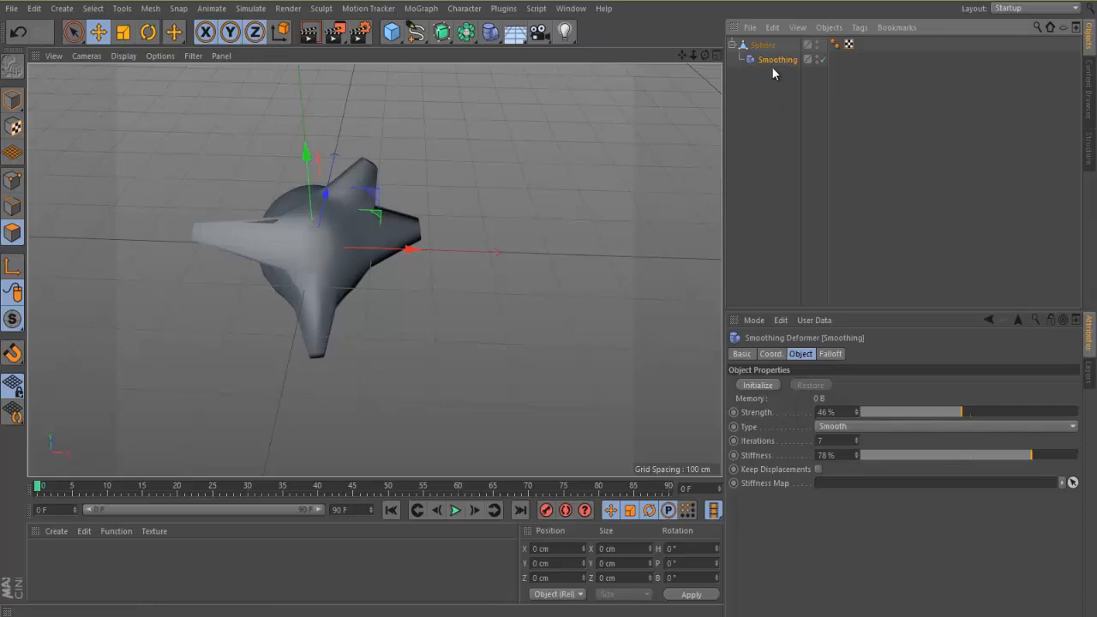
- Delete the Smoothing deformer and place the sphere inside a new Subdivision Surface generator
key(Delete)
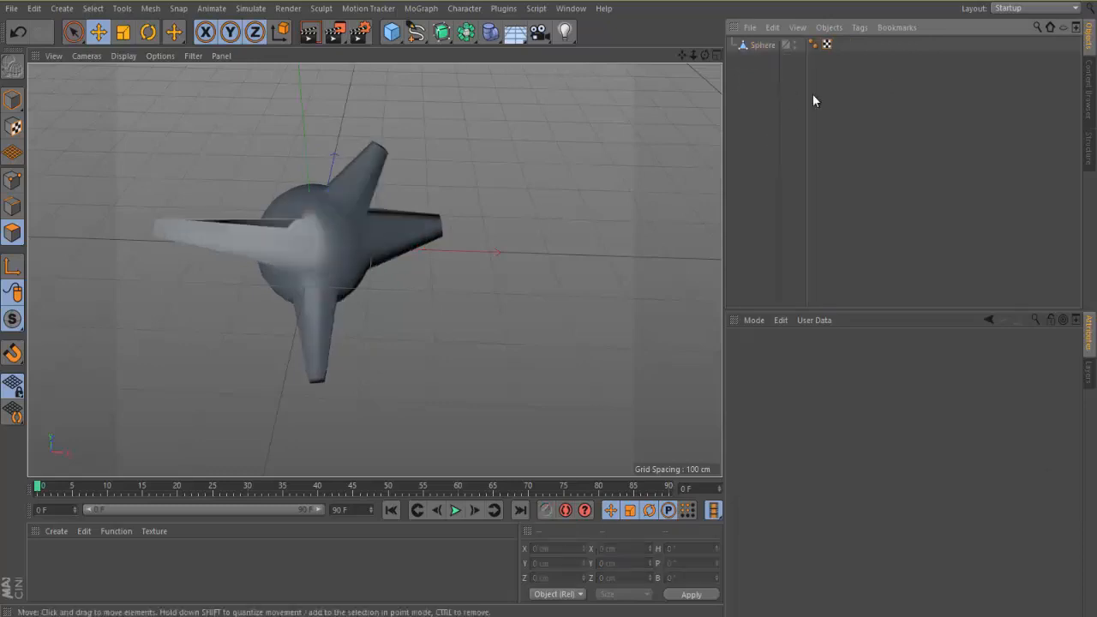
click(761, 45)
click(442, 31)
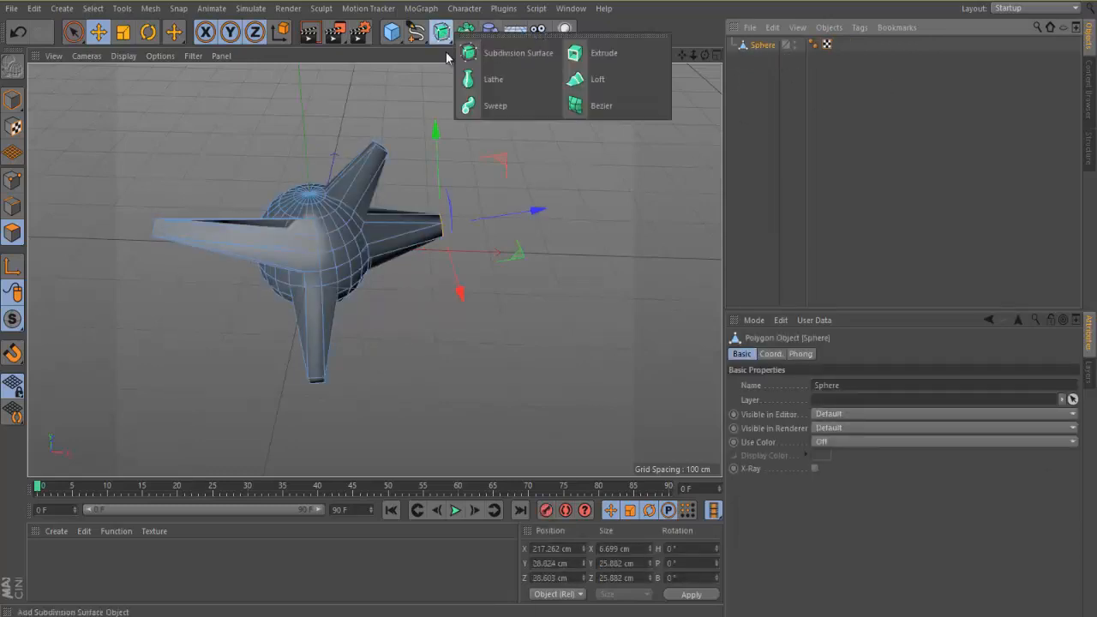
click(519, 53)
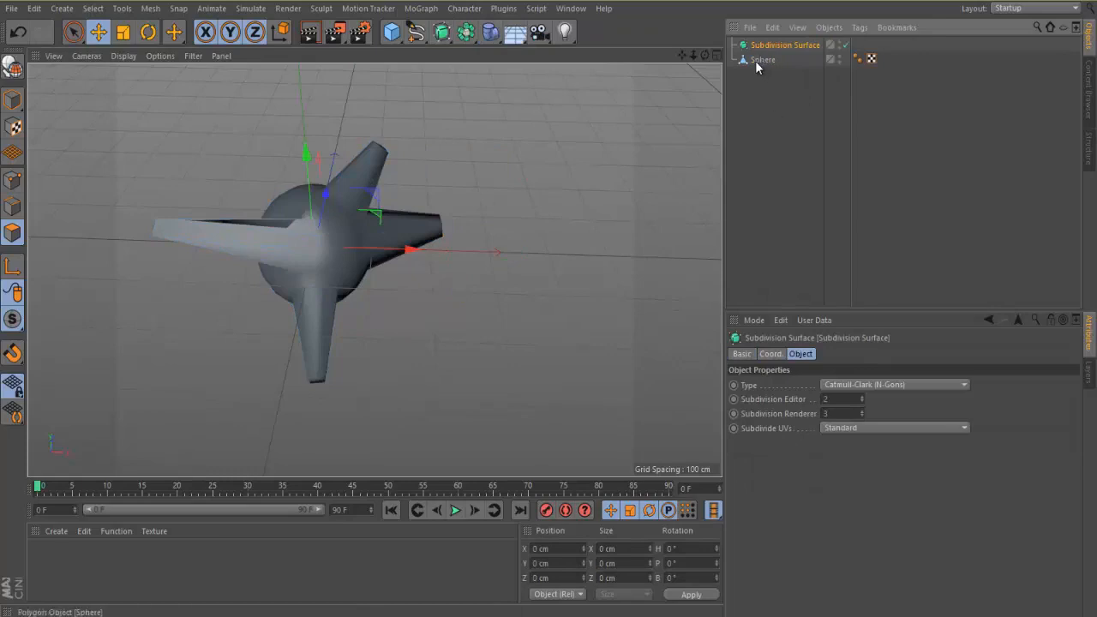
drag(756, 61, 776, 50)
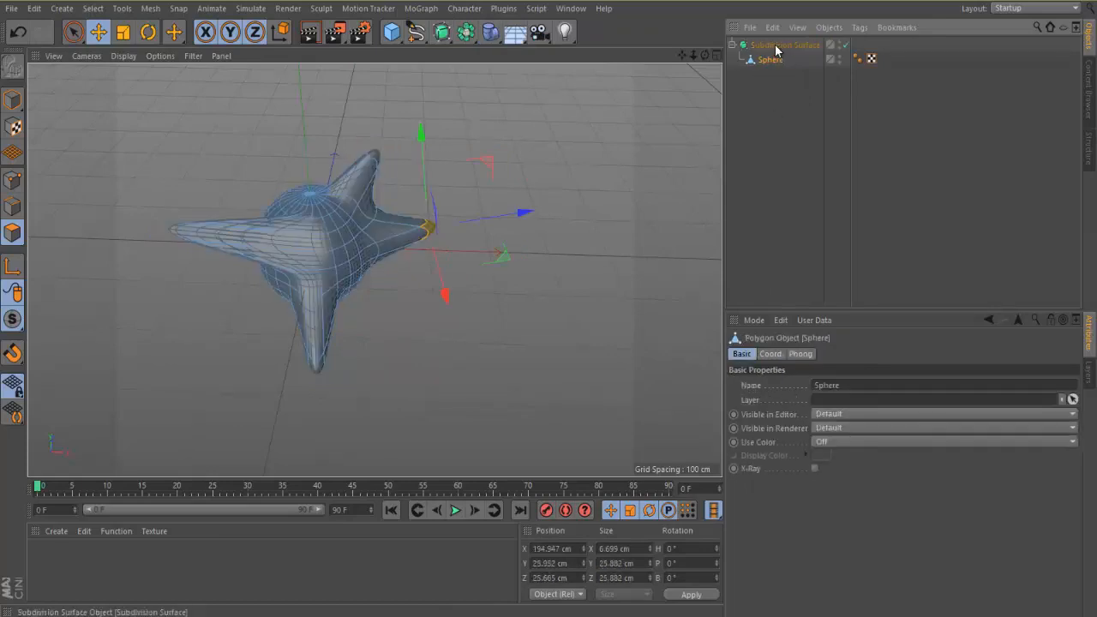
- Deselect the sphere's spike polygons and start a new empty project
alt+drag(467, 355, 184, 264)
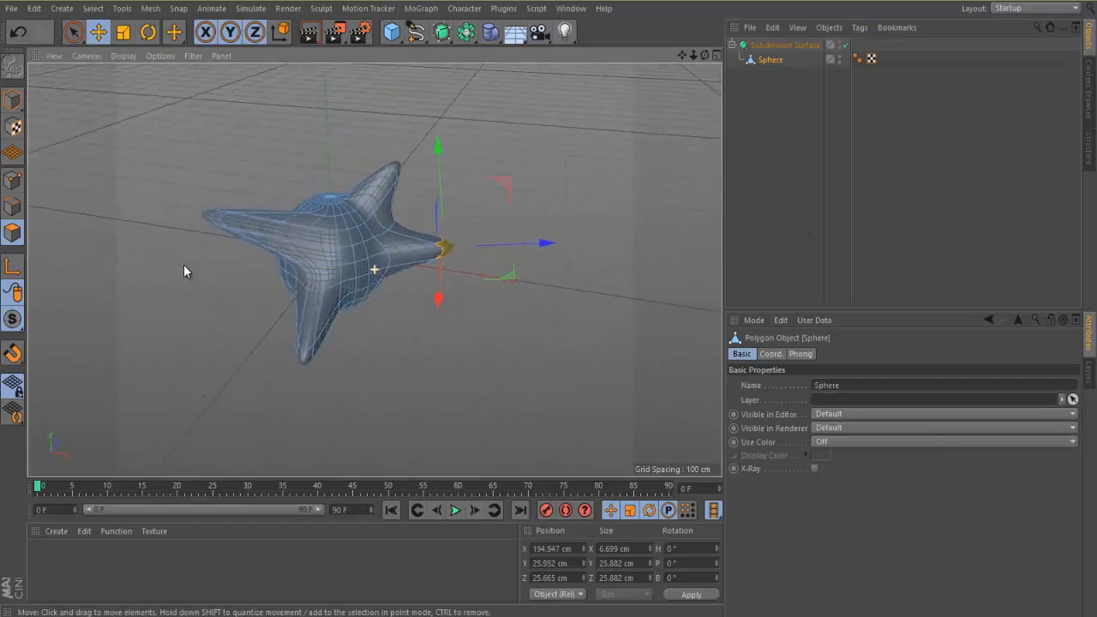
click(321, 358)
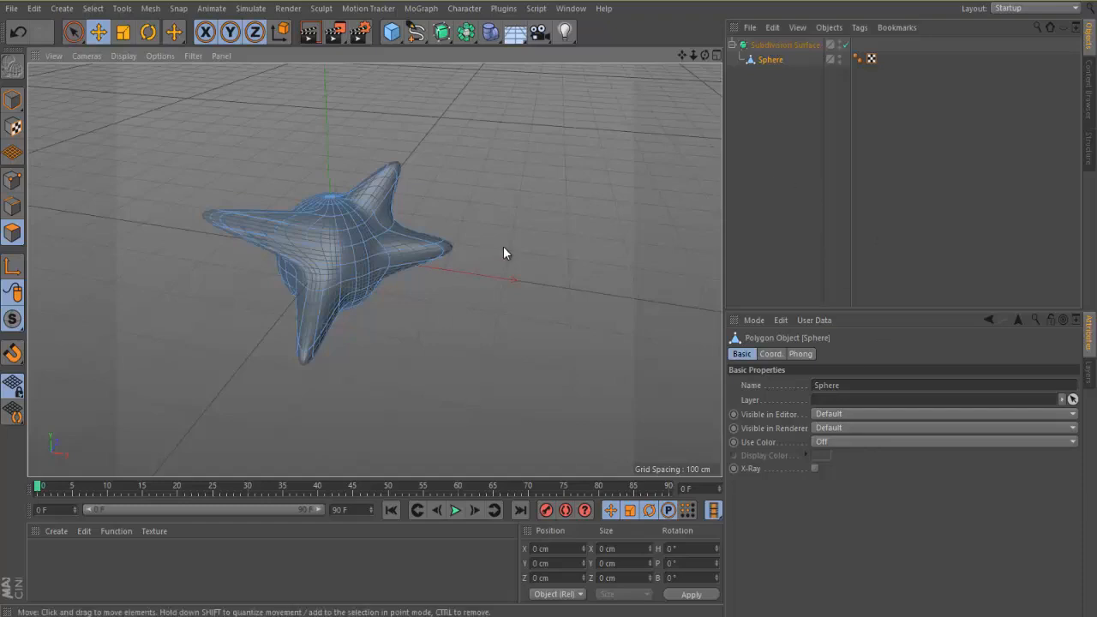
key(ctrl+n)
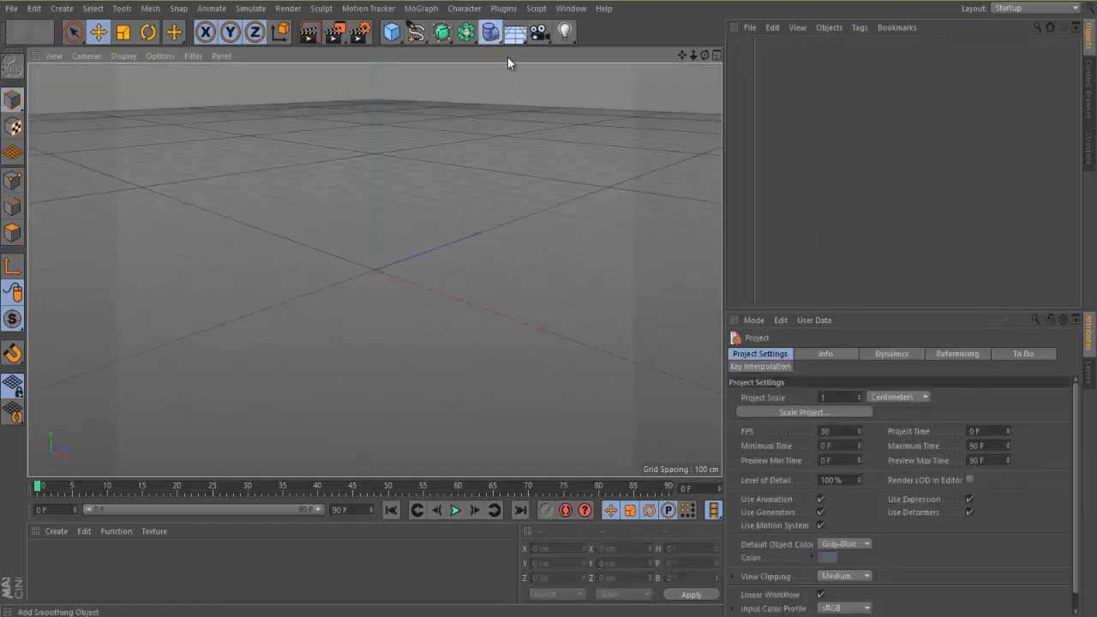
- Add a cube with 10 segments in each of X, Y and Z
click(491, 32)
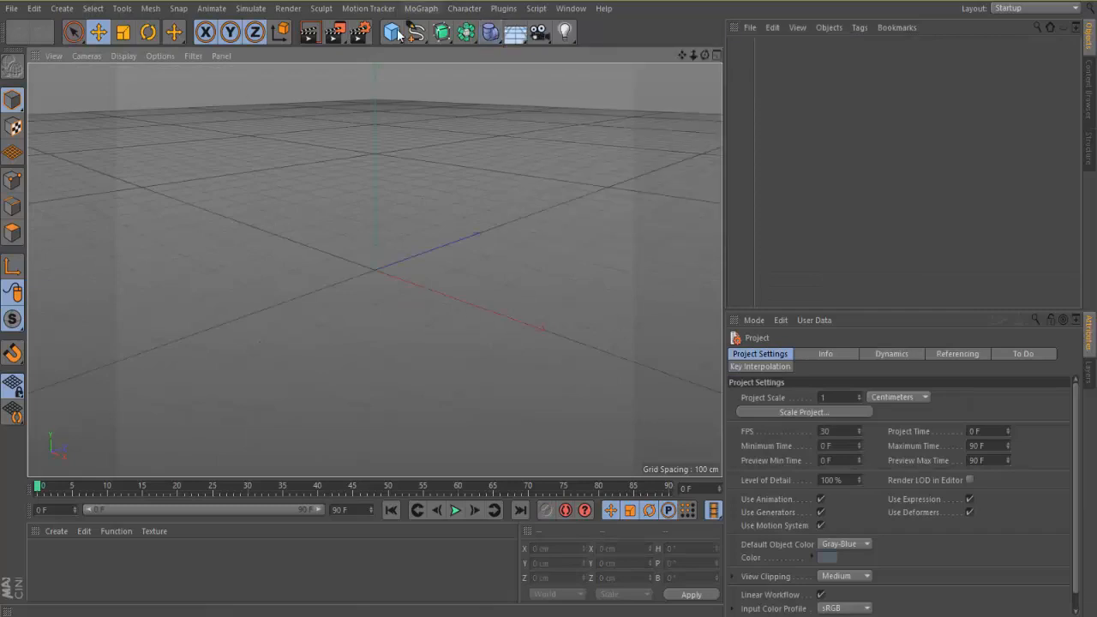
drag(399, 35, 508, 51)
drag(889, 386, 846, 394)
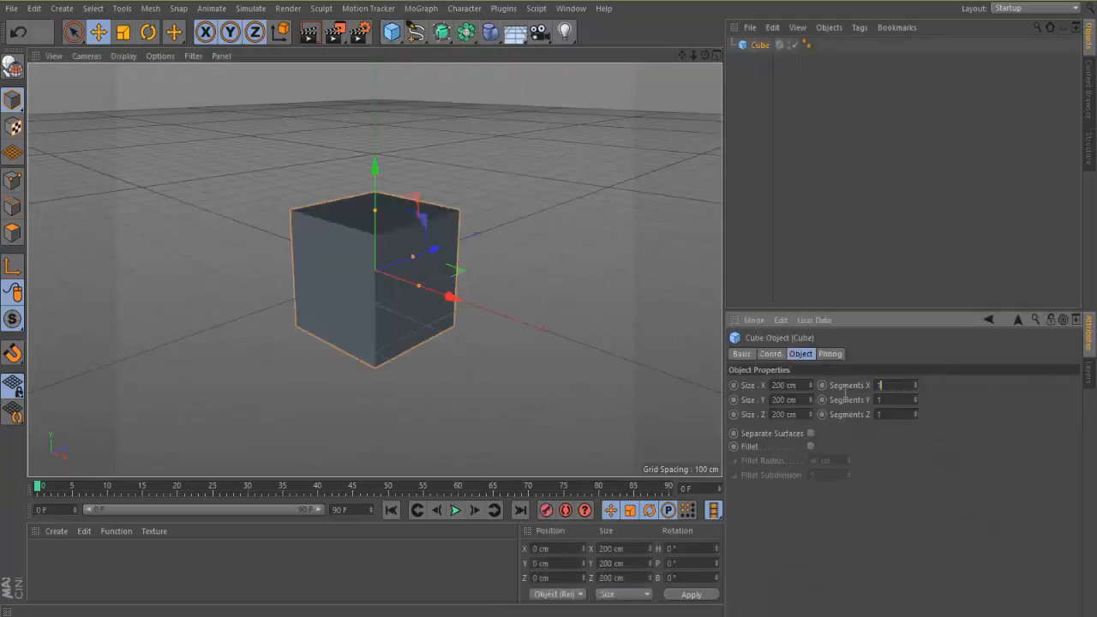
text(10)
key(Return)
key(Tab)
text(10)
key(Tab)
text(10)
- Add a Bevel deformer as a child of the cube and display the viewport in Quick Shading (Lines)
drag(491, 33, 663, 241)
drag(767, 45, 772, 56)
click(123, 55)
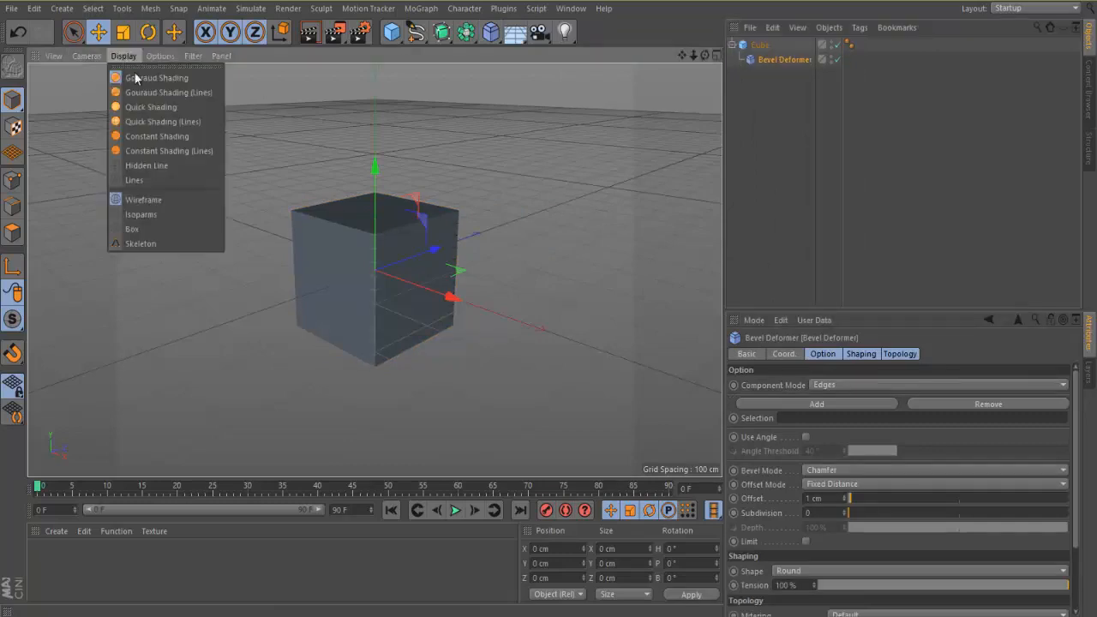
click(159, 121)
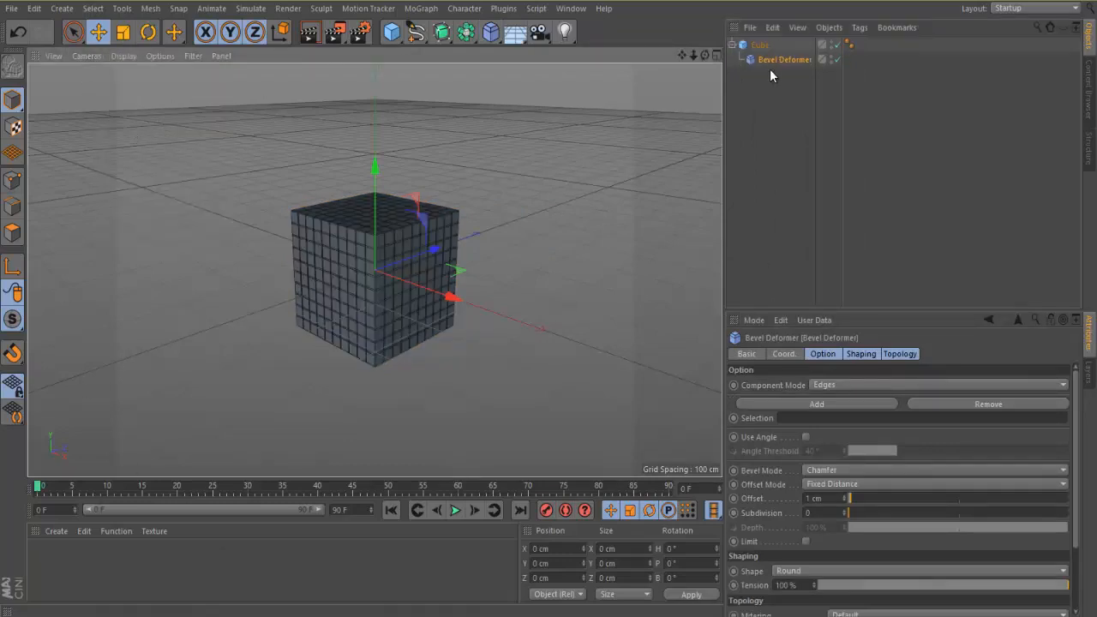
- Delete the Bevel deformer and place a newly added one inside the cube
key(Delete)
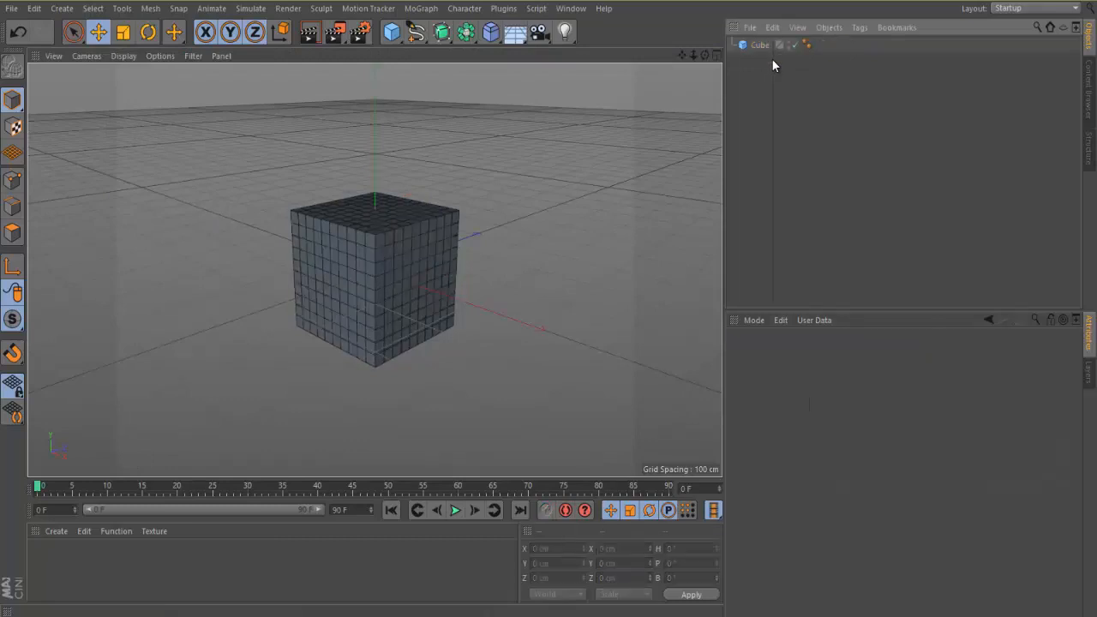
click(761, 46)
scroll(516, 273, up, 1)
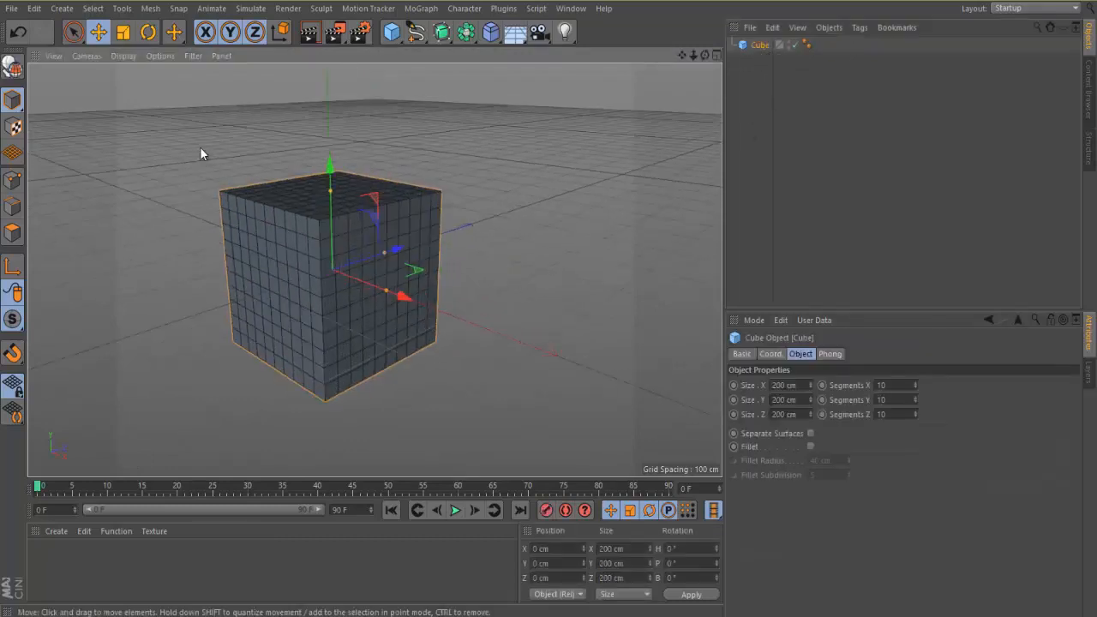
drag(491, 36, 657, 232)
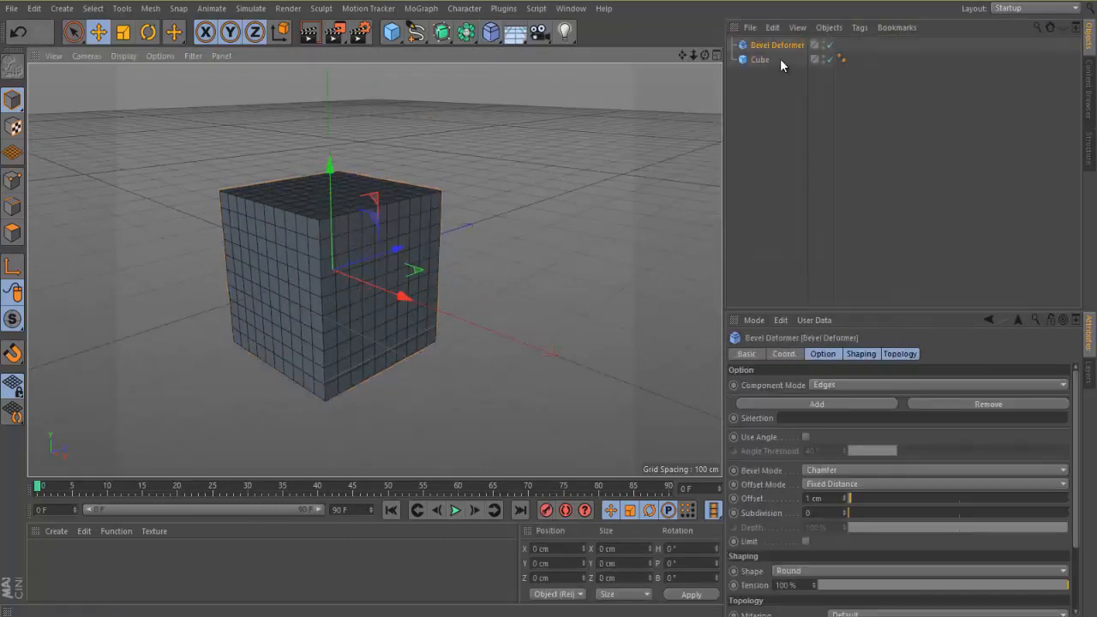
drag(776, 45, 766, 68)
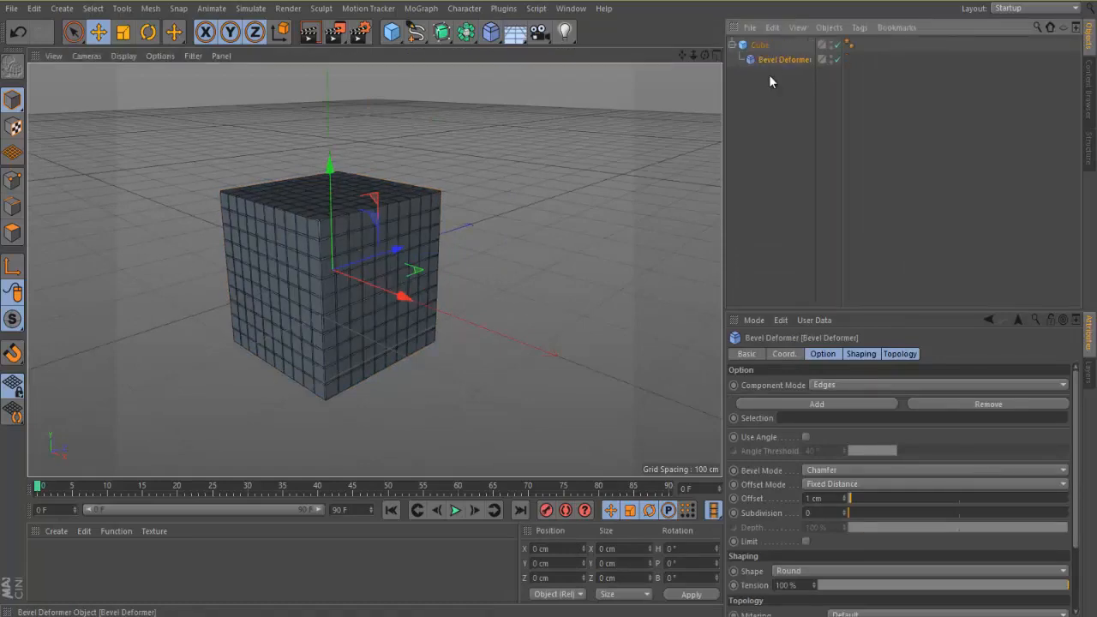
- Set the Bevel deformer's offset to 8 cm
scroll(435, 319, up, 3)
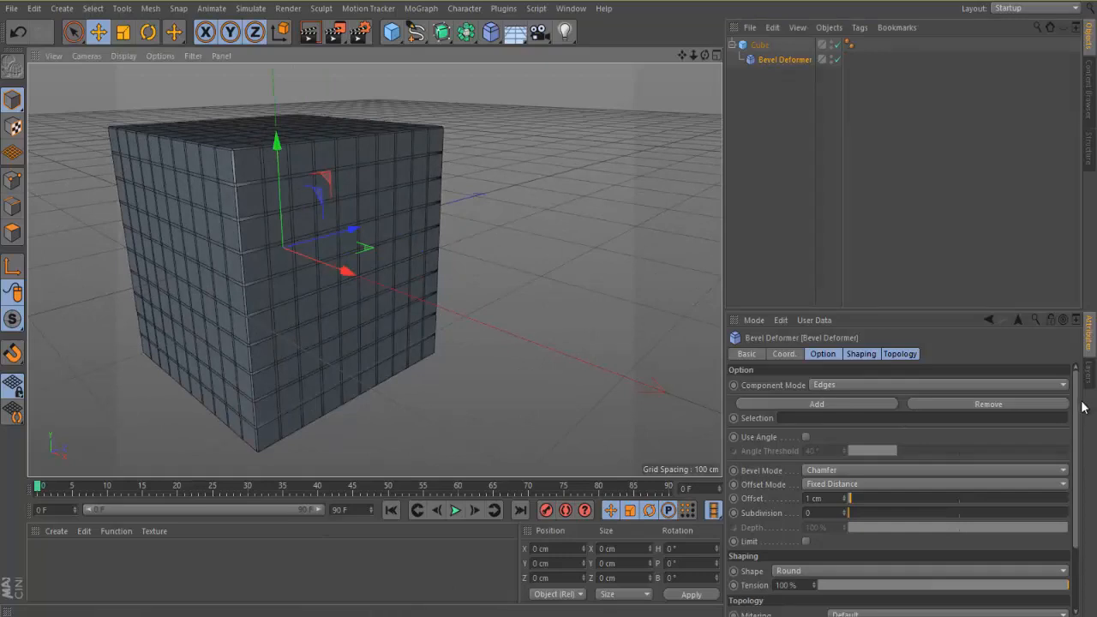
drag(1077, 402, 1077, 375)
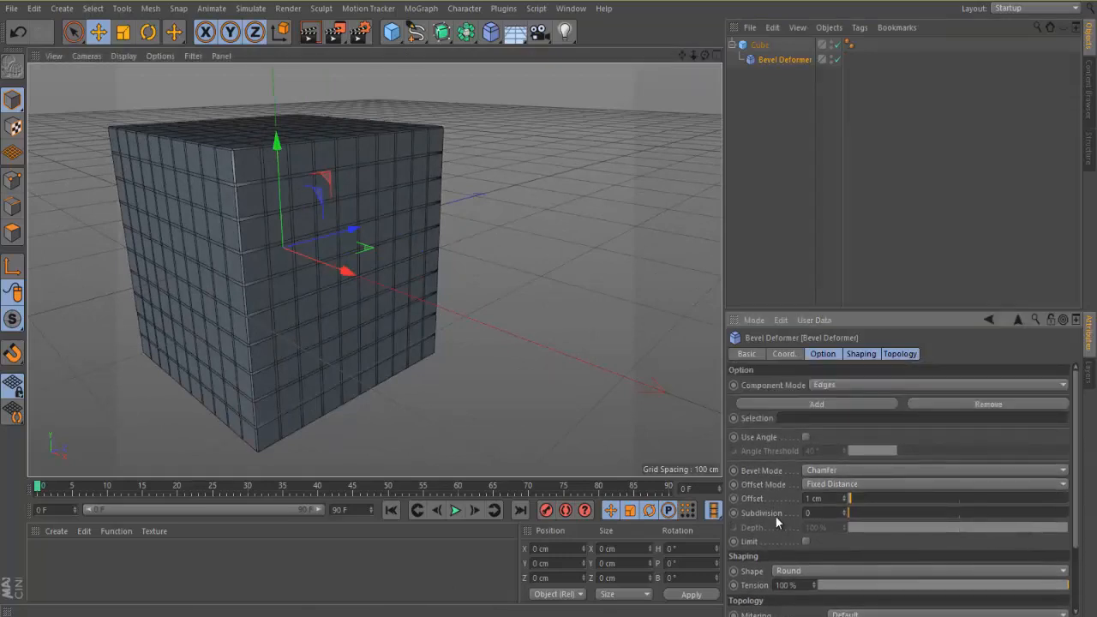
drag(850, 499, 866, 506)
- Try the Polygons and Points component modes with an 11 cm offset and set the mode back to Edges
click(826, 387)
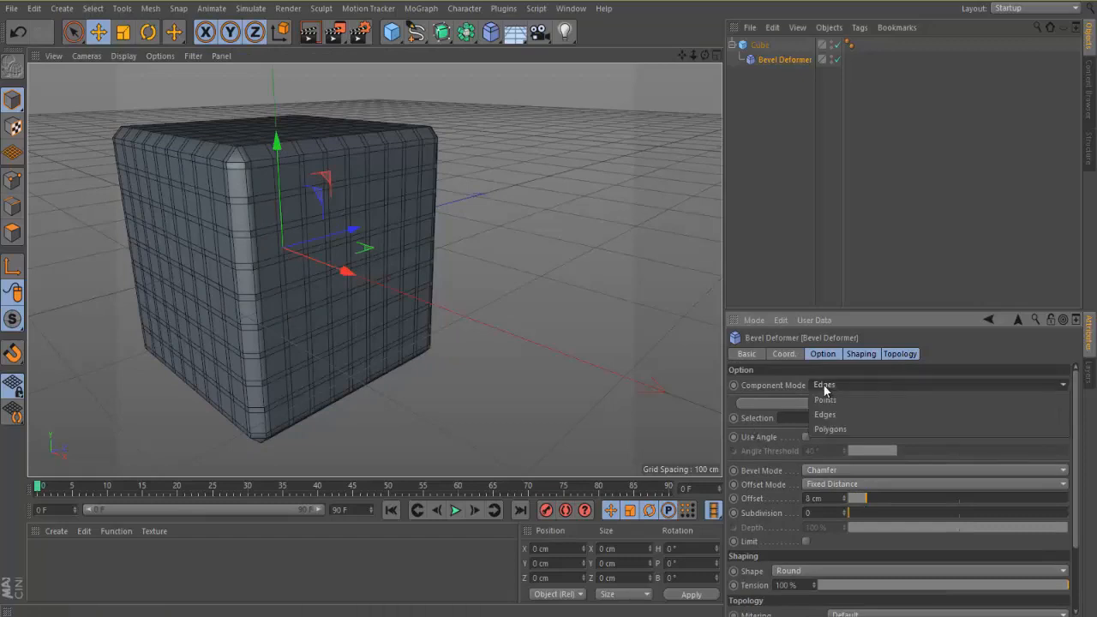
click(830, 428)
drag(954, 512, 971, 513)
click(836, 397)
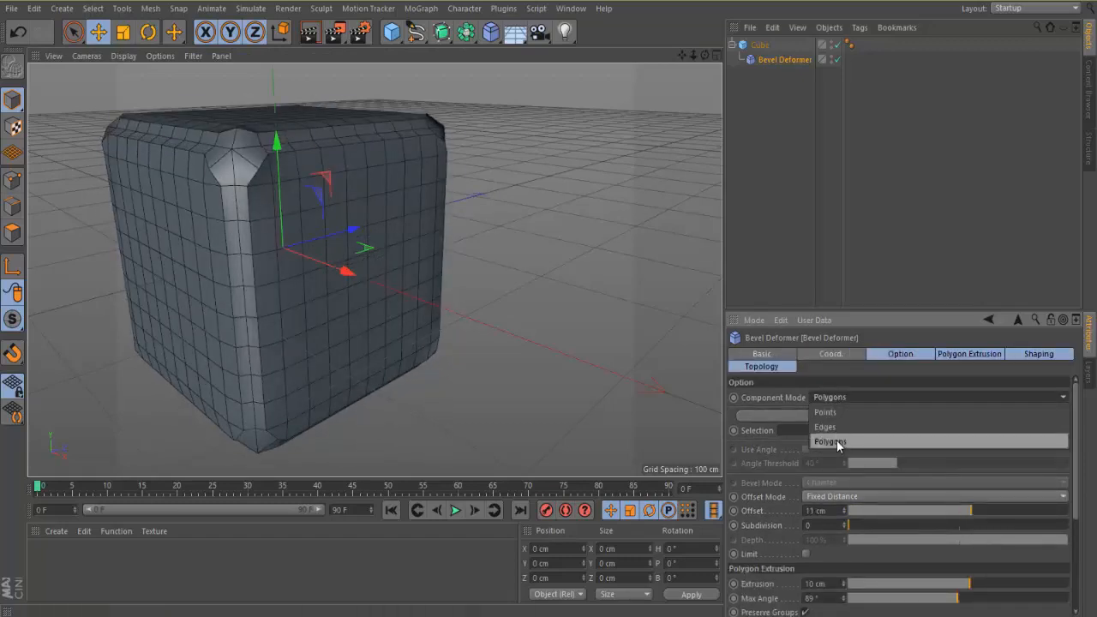
click(828, 413)
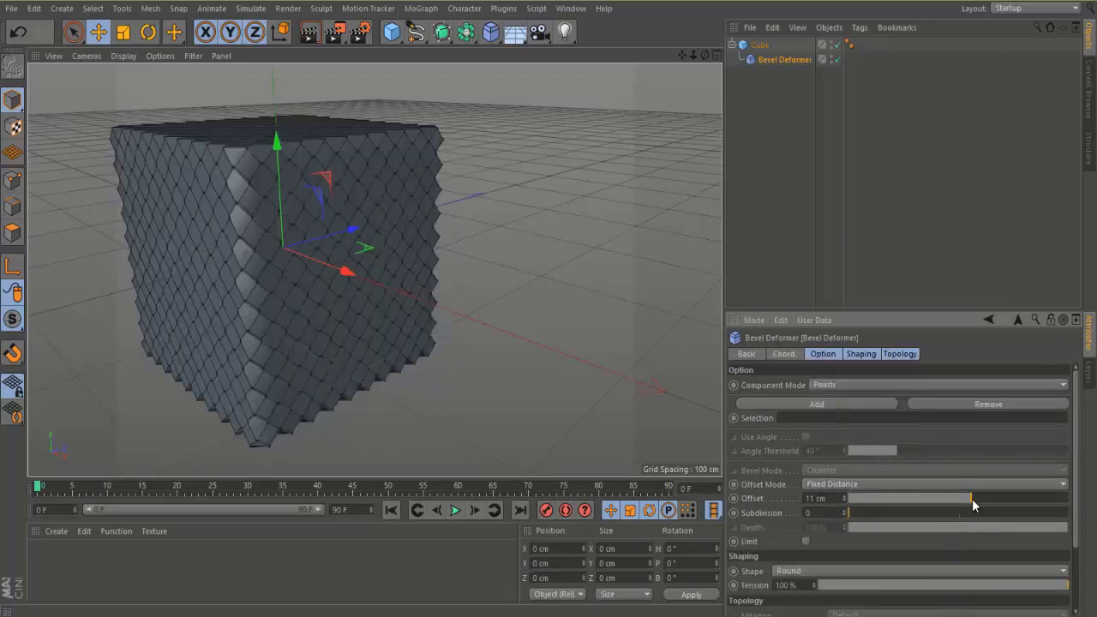
click(823, 387)
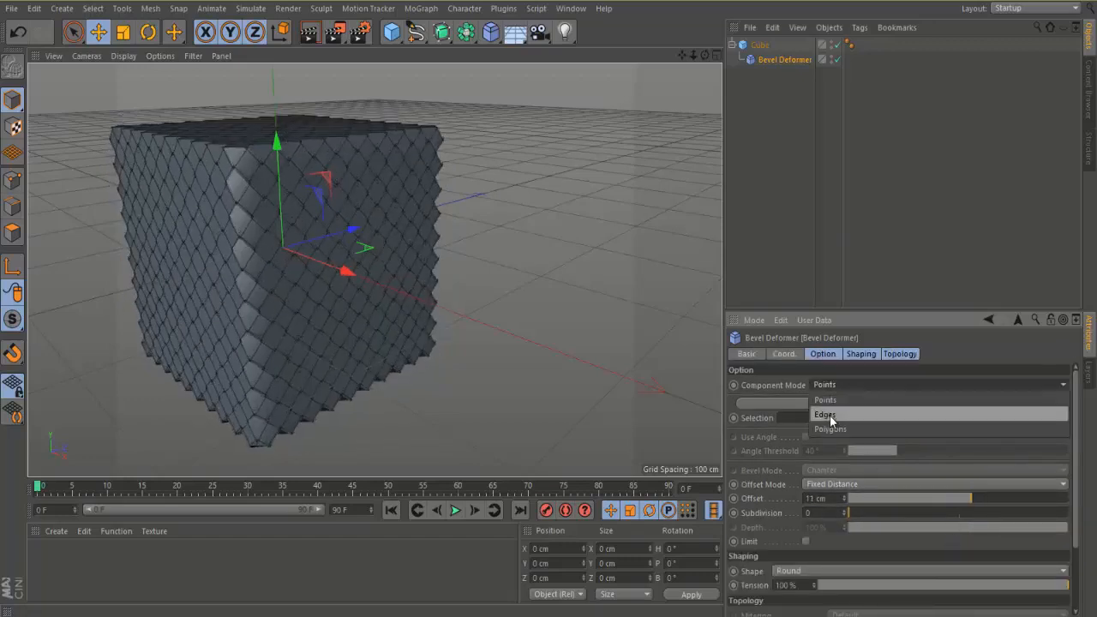
click(832, 417)
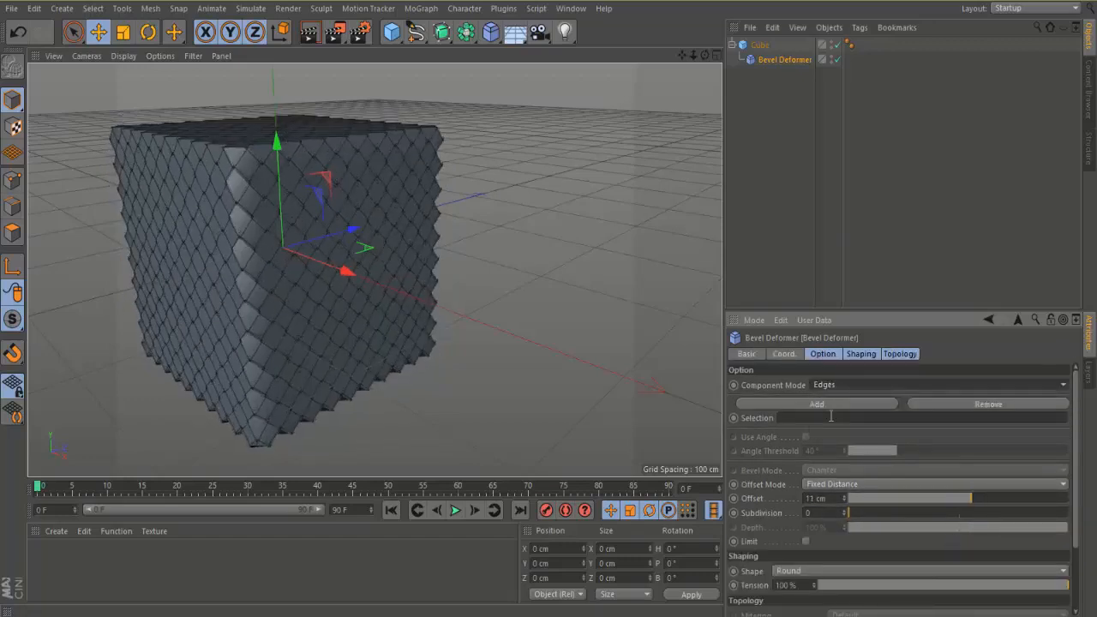
- Set the bevel's subdivision to 1 and try a depth of 72 % before restoring it to 100 %
click(854, 513)
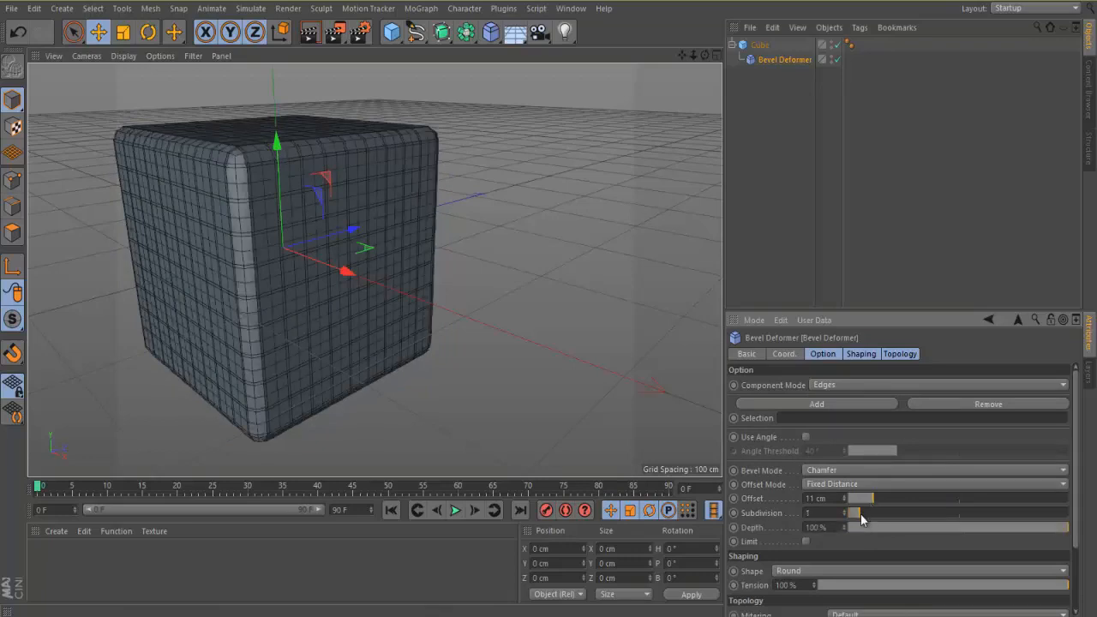
drag(1068, 526, 1073, 549)
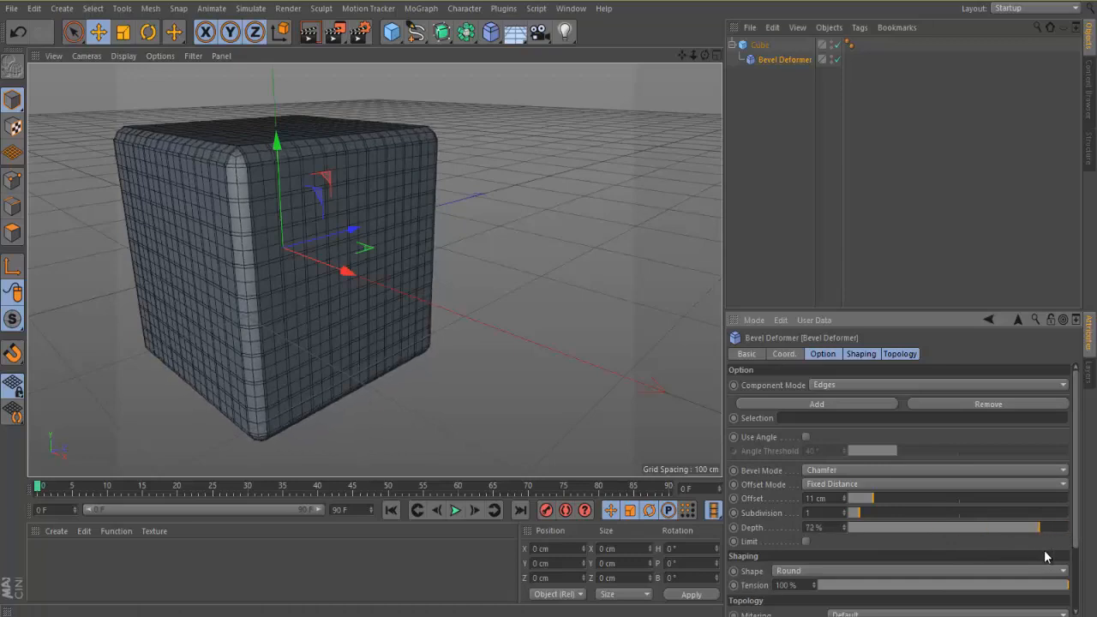
- Try the Profile shape on the bevel with an 18 cm offset and set the shape back to Round
drag(1079, 463, 1078, 522)
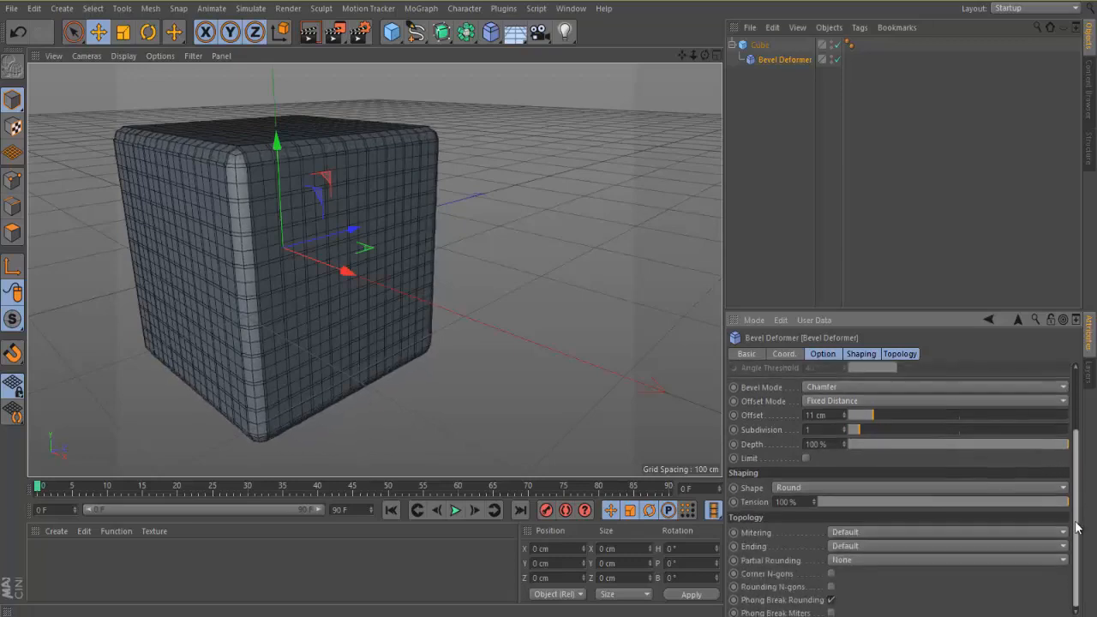
click(789, 486)
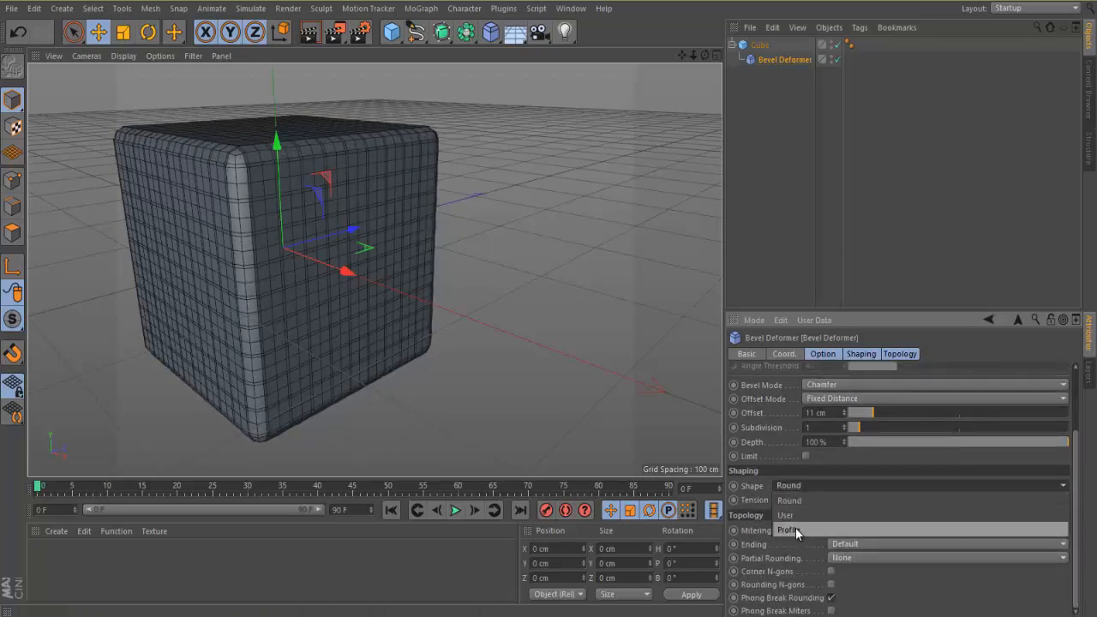
click(796, 527)
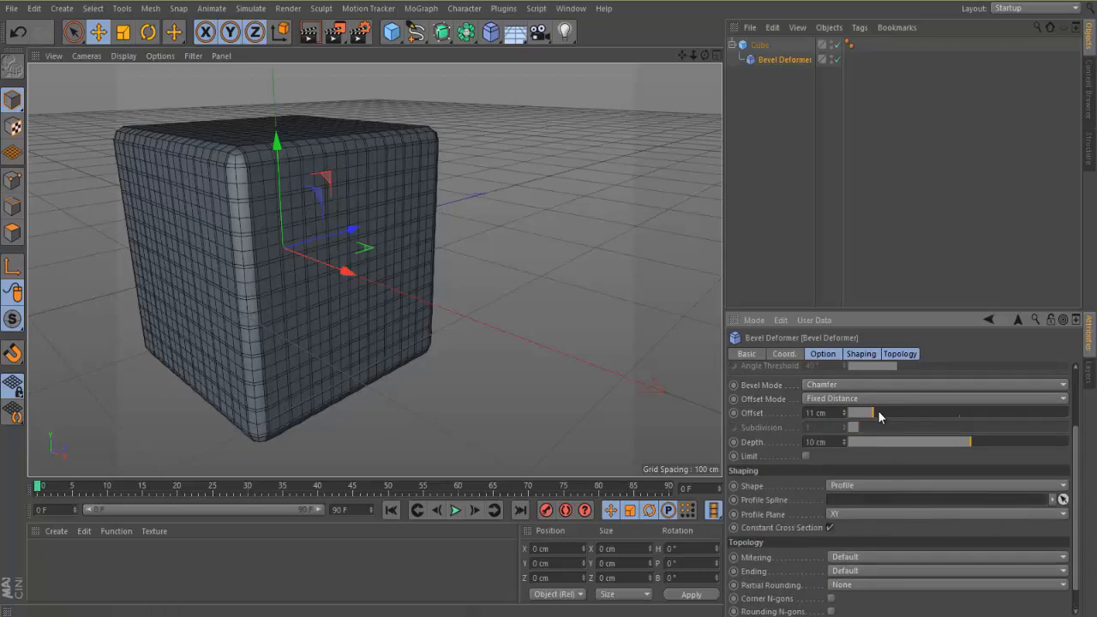
mouse_move(876, 412)
mouse_down()
mouse_move(969, 415)
mouse_move(893, 419)
mouse_up()
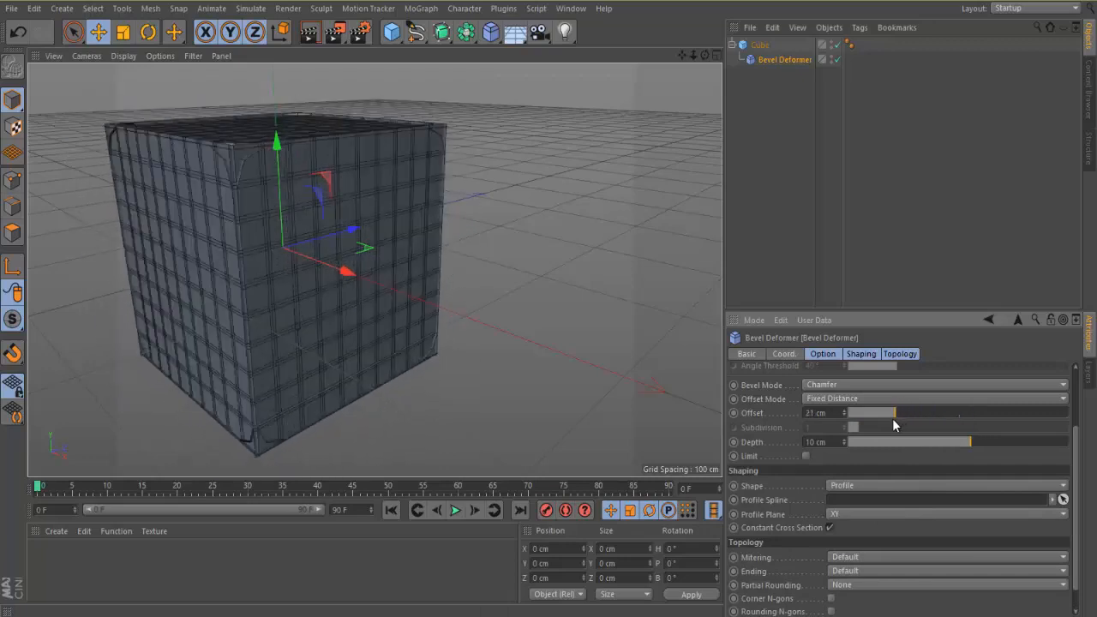
click(836, 486)
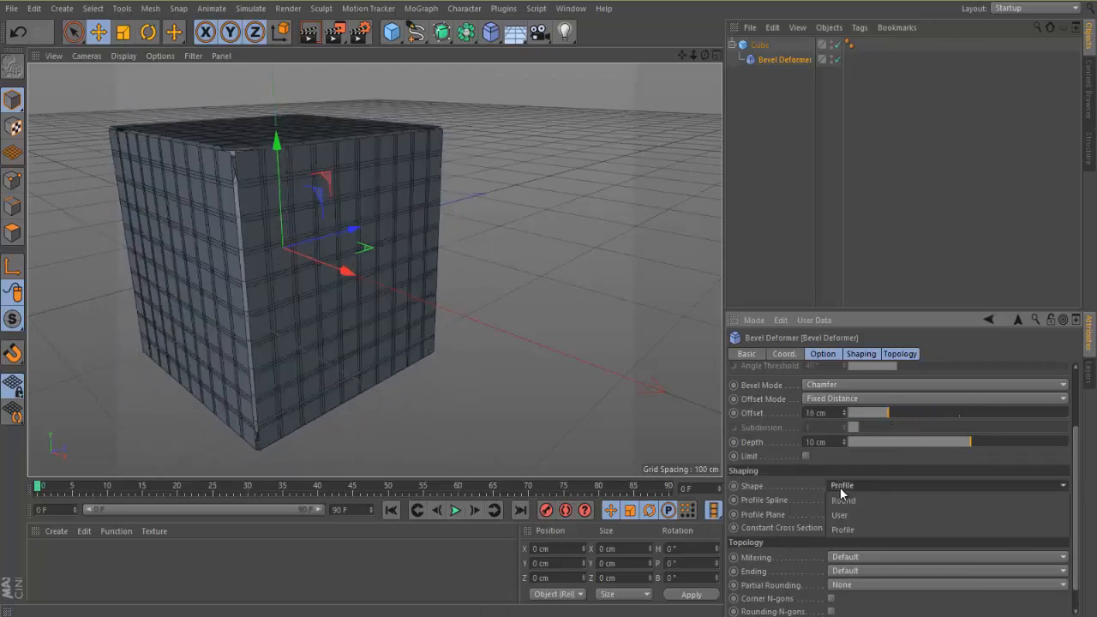
click(844, 502)
- Add two more selection slots to the Bevel deformer and set its offset to 21 cm and subdivision to 3
scroll(877, 443, up, 3)
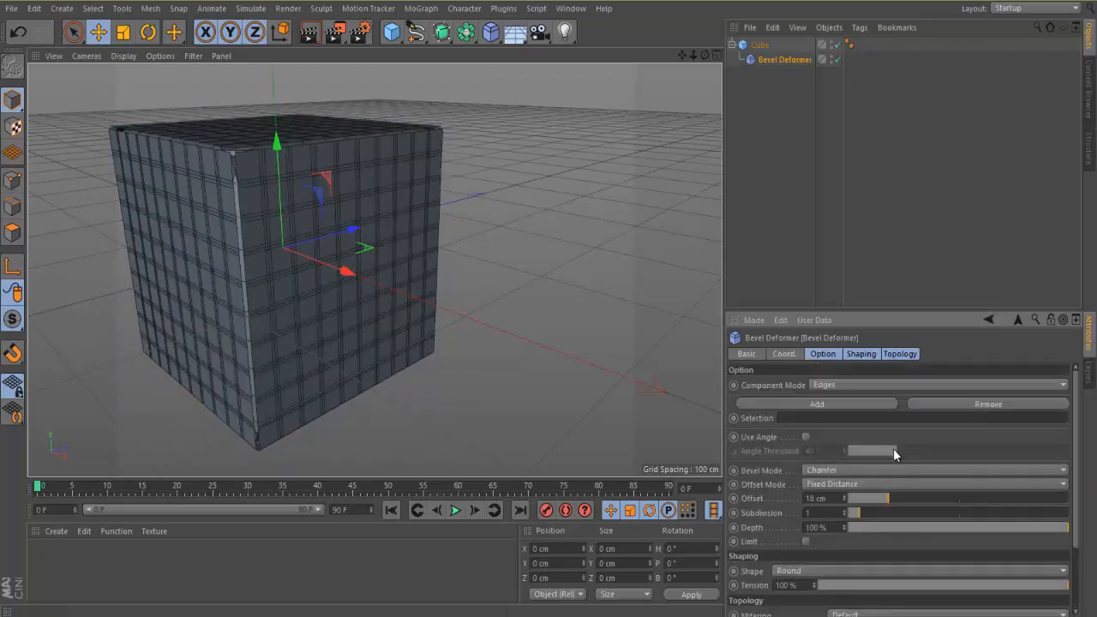
click(881, 403)
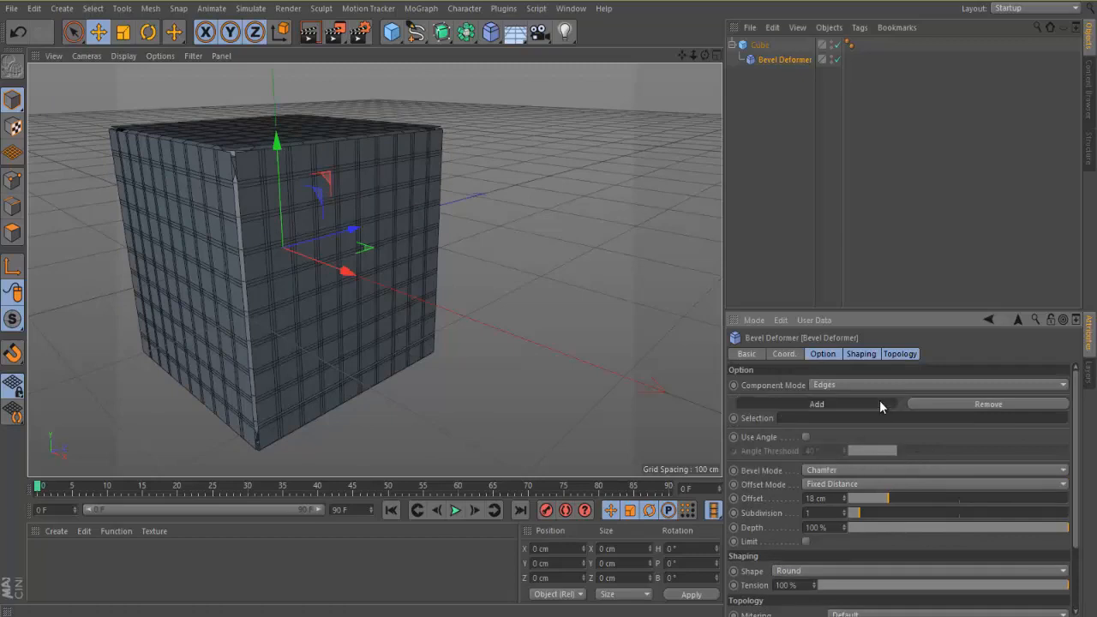
click(807, 405)
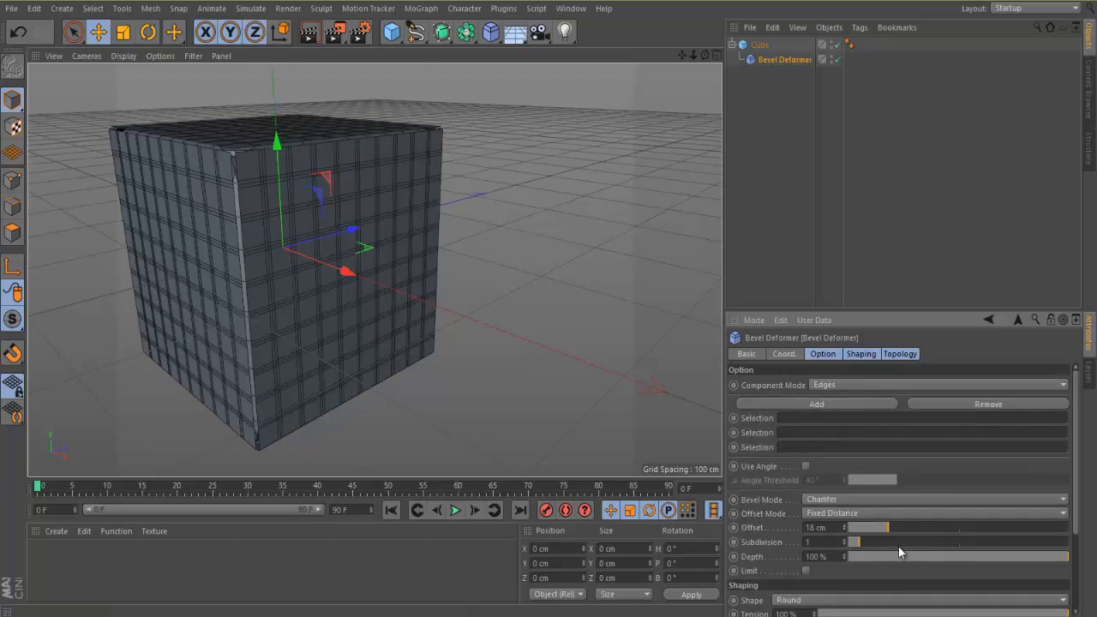
drag(890, 527, 923, 529)
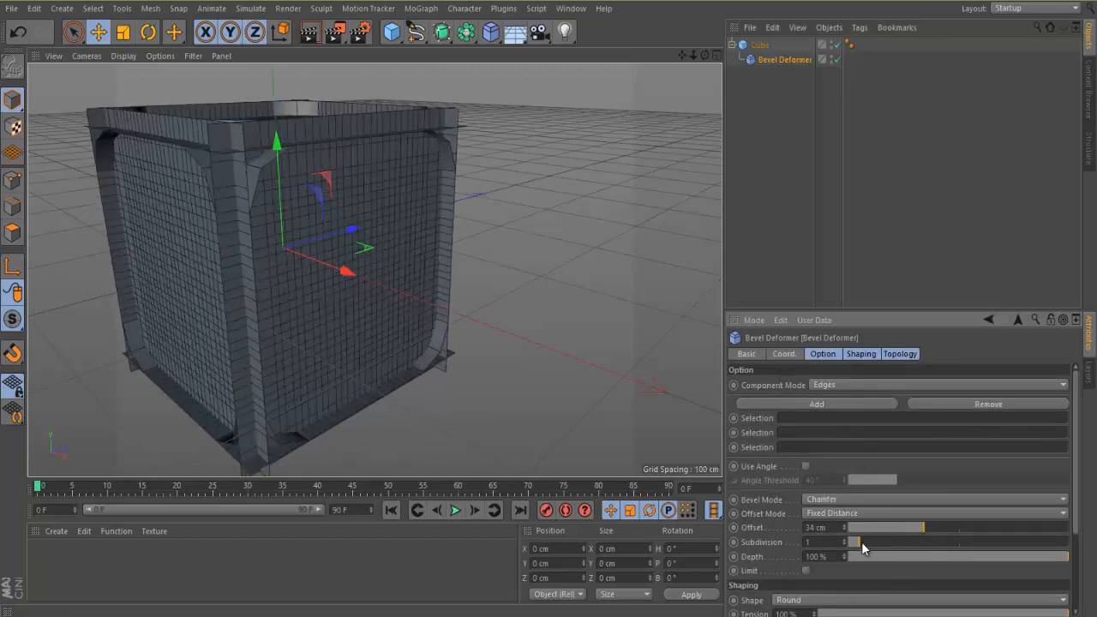
mouse_move(860, 541)
mouse_down()
mouse_move(941, 539)
mouse_move(892, 528)
mouse_move(924, 544)
mouse_move(884, 544)
mouse_move(897, 527)
mouse_up()
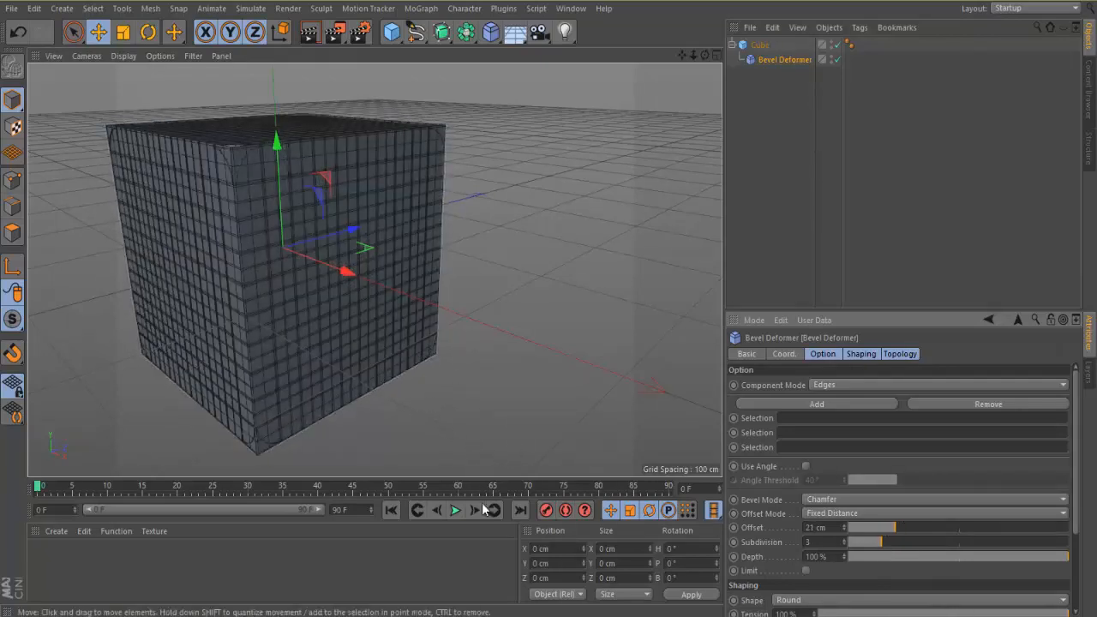